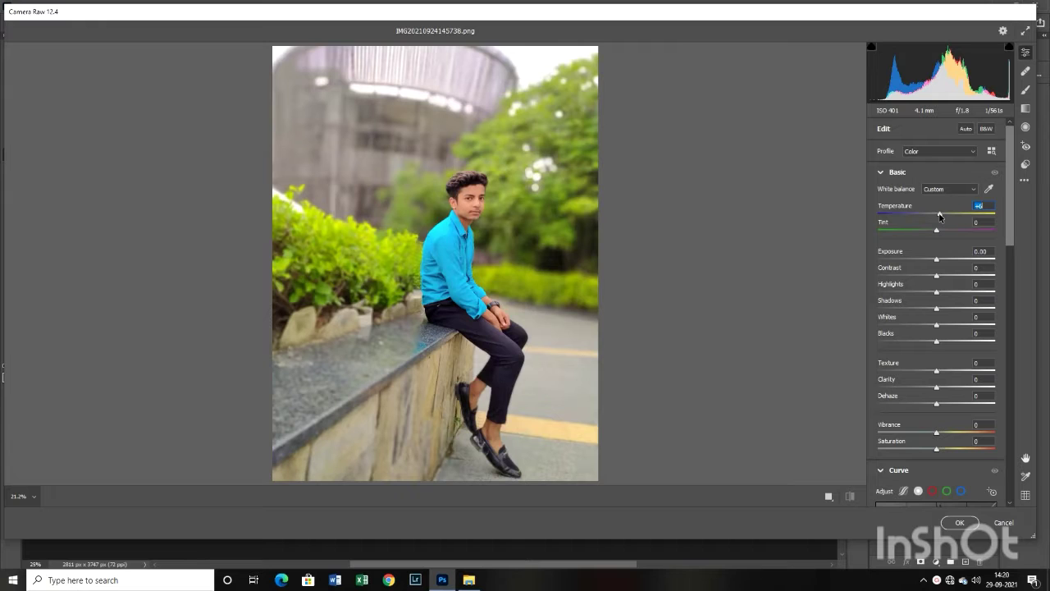
# - Set Exposure to -0.20, Contrast to +13, Highlights to -2, Shadows to -49, Whites to -11, Vibrance to +21 and Saturation to +4
pyautogui.click(938, 260)
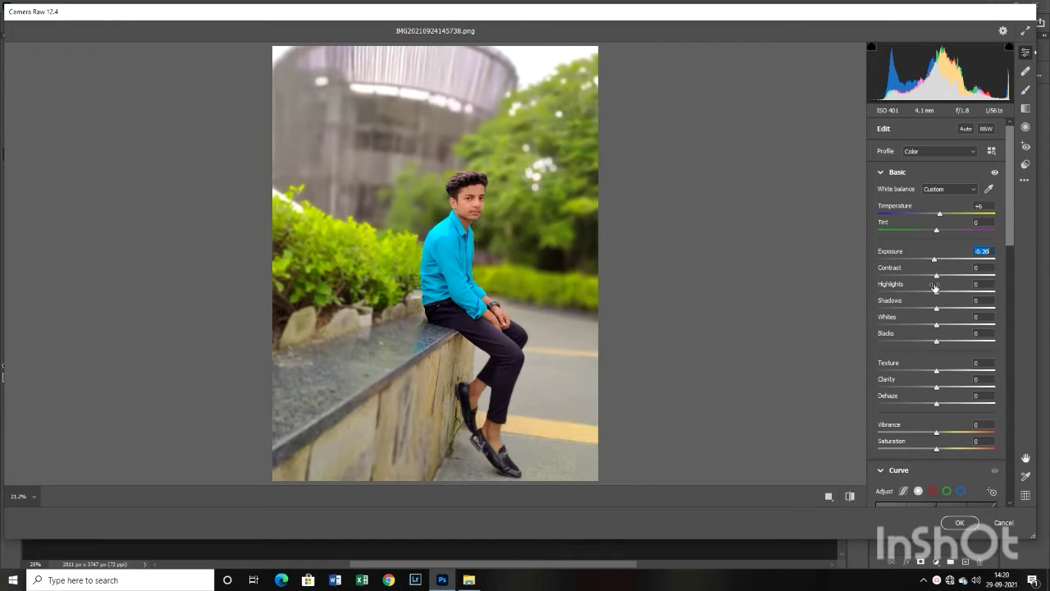
pyautogui.moveTo(938, 292)
pyautogui.mouseDown()
pyautogui.moveTo(952, 293)
pyautogui.moveTo(926, 307)
pyautogui.mouseUp()
pyautogui.scroll(-1, 934, 305)
pyautogui.moveTo(928, 259); pyautogui.dragTo(953, 230)
pyautogui.scroll(-1, 939, 275)
pyautogui.scroll(1, 928, 249)
pyautogui.scroll(-2, 952, 233)
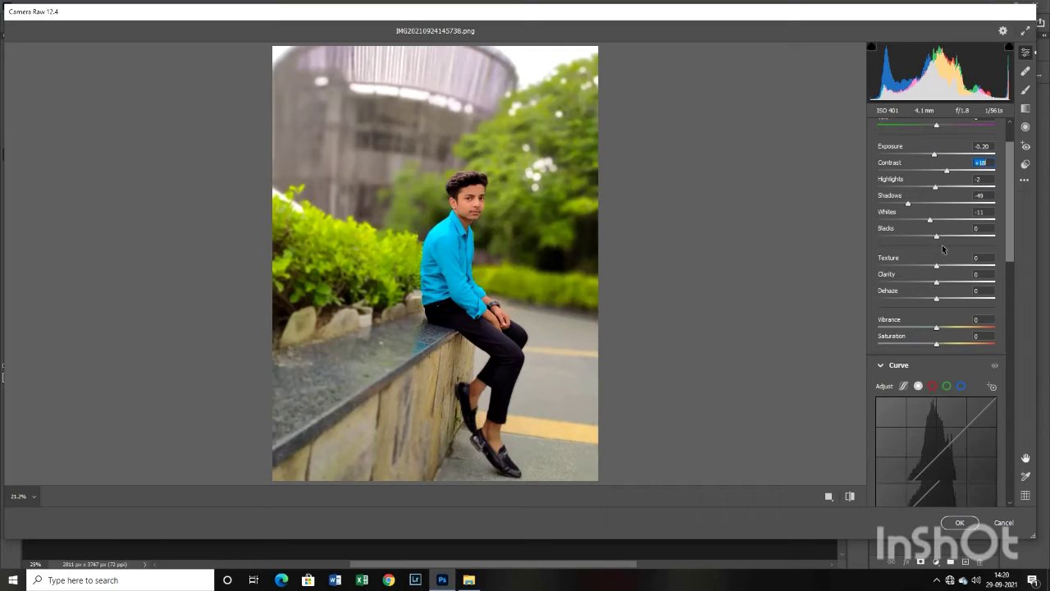
pyautogui.click(945, 170)
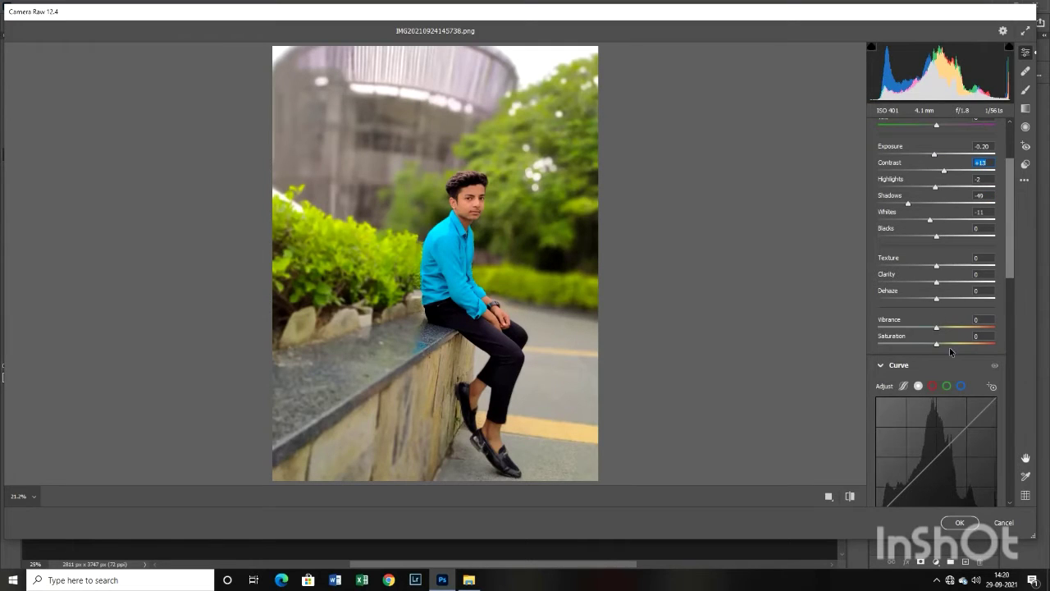
pyautogui.moveTo(936, 327)
pyautogui.mouseDown()
pyautogui.moveTo(950, 329)
pyautogui.moveTo(939, 344)
pyautogui.mouseUp()
# - Move the main point curve's white point to input 251, output 255, nudge its black point, and keep the blue curve's black point at 0
pyautogui.scroll(-4, 955, 375)
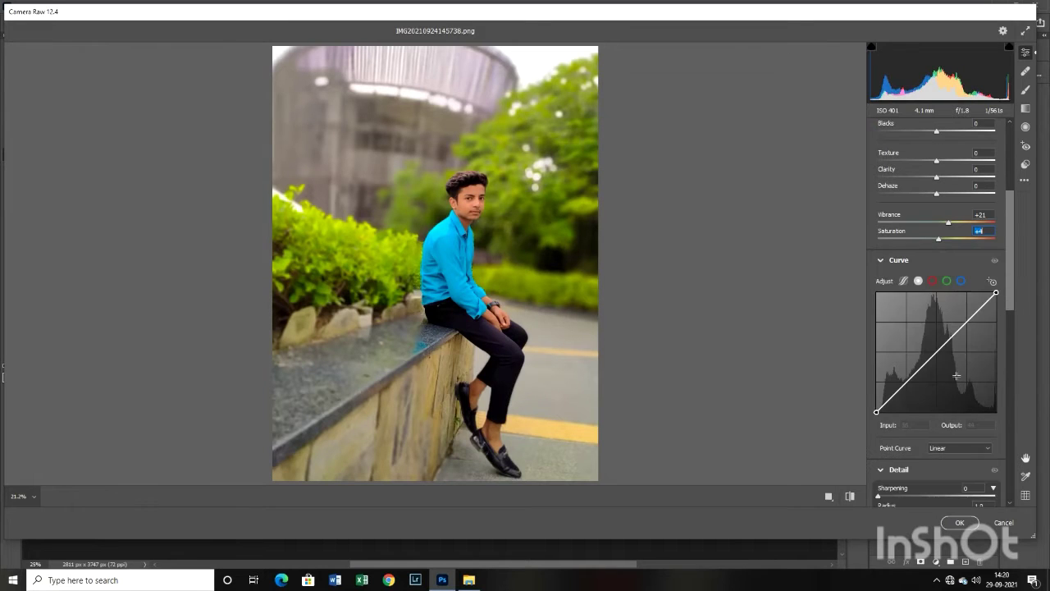
pyautogui.moveTo(995, 294); pyautogui.dragTo(993, 293)
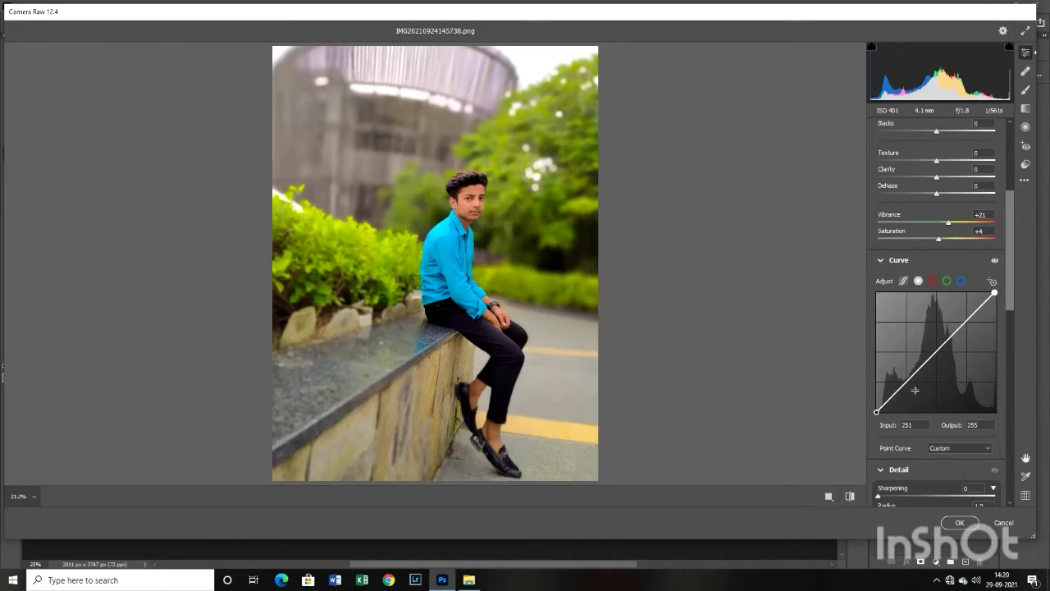
pyautogui.moveTo(876, 411); pyautogui.dragTo(878, 412)
pyautogui.click(961, 281)
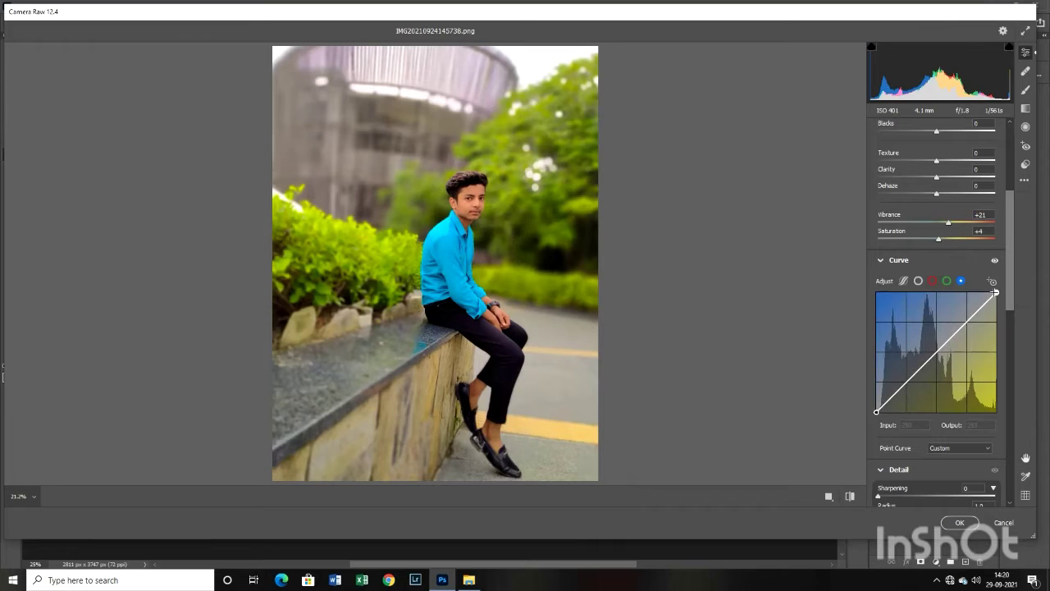
pyautogui.moveTo(997, 292); pyautogui.dragTo(996, 293)
pyautogui.moveTo(877, 412); pyautogui.dragTo(876, 411)
# - In the Color Mixer, set the Yellows hue to -80 and reset the Oranges hue to 0
pyautogui.scroll(-2, 948, 361)
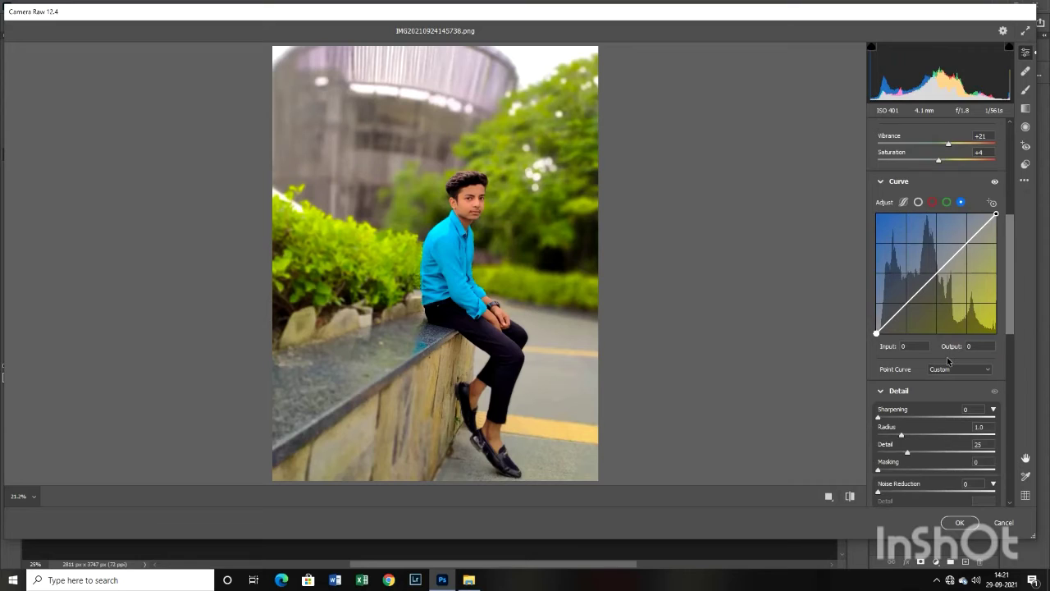
pyautogui.scroll(-8, 940, 374)
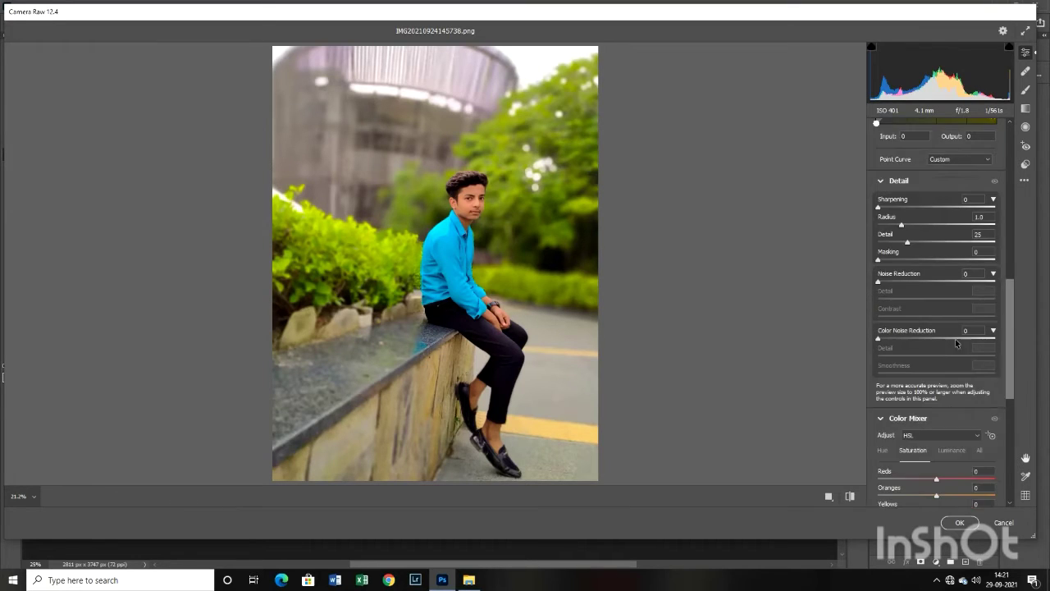
pyautogui.click(883, 239)
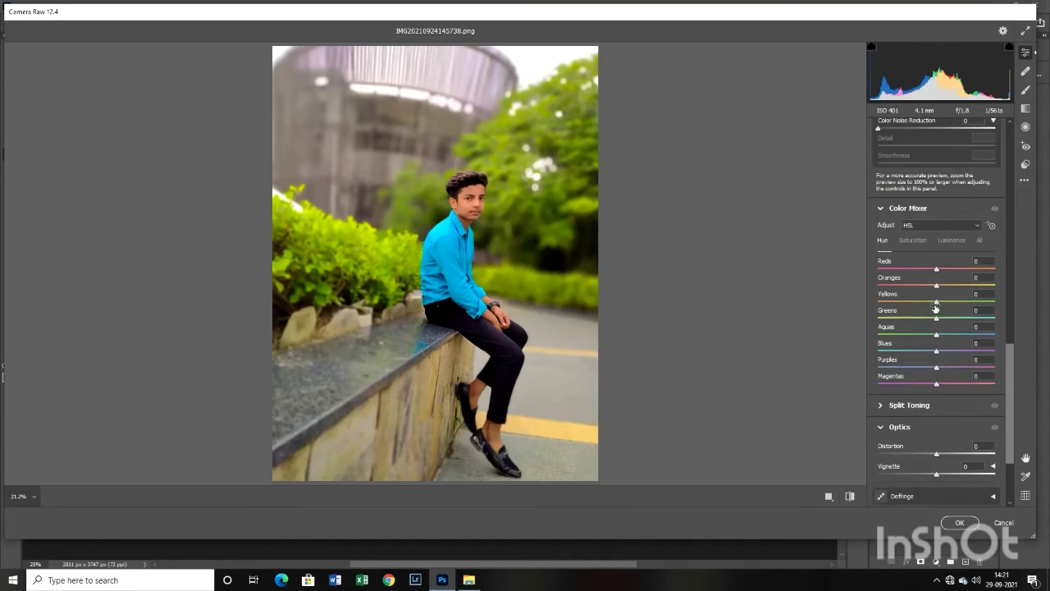
pyautogui.moveTo(936, 302)
pyautogui.mouseDown()
pyautogui.moveTo(887, 302)
pyautogui.moveTo(911, 281)
pyautogui.moveTo(928, 285)
pyautogui.mouseUp()
pyautogui.click(918, 243)
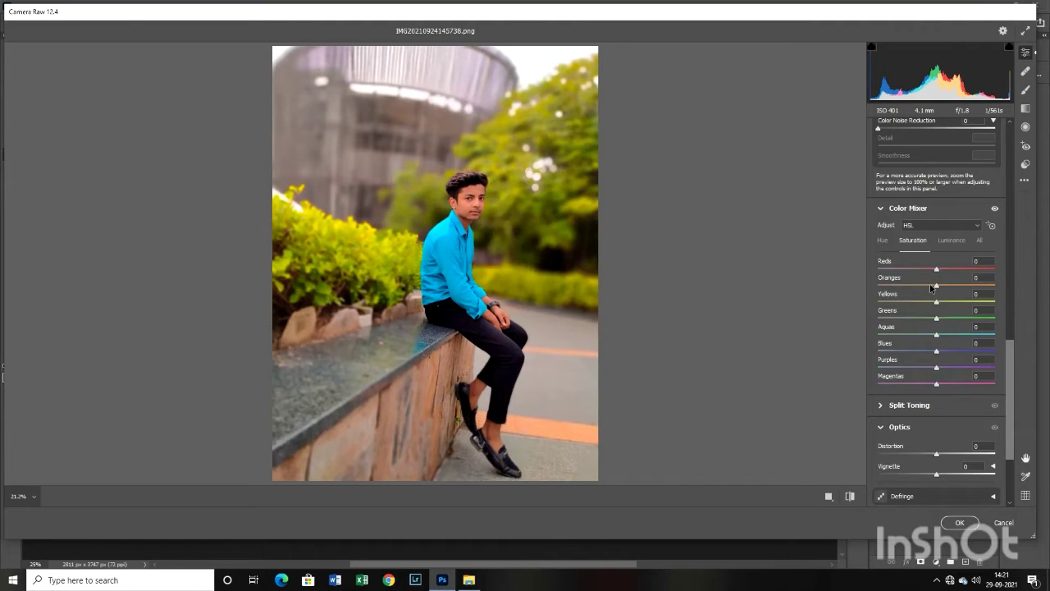
pyautogui.click(883, 240)
pyautogui.doubleClick(928, 285)
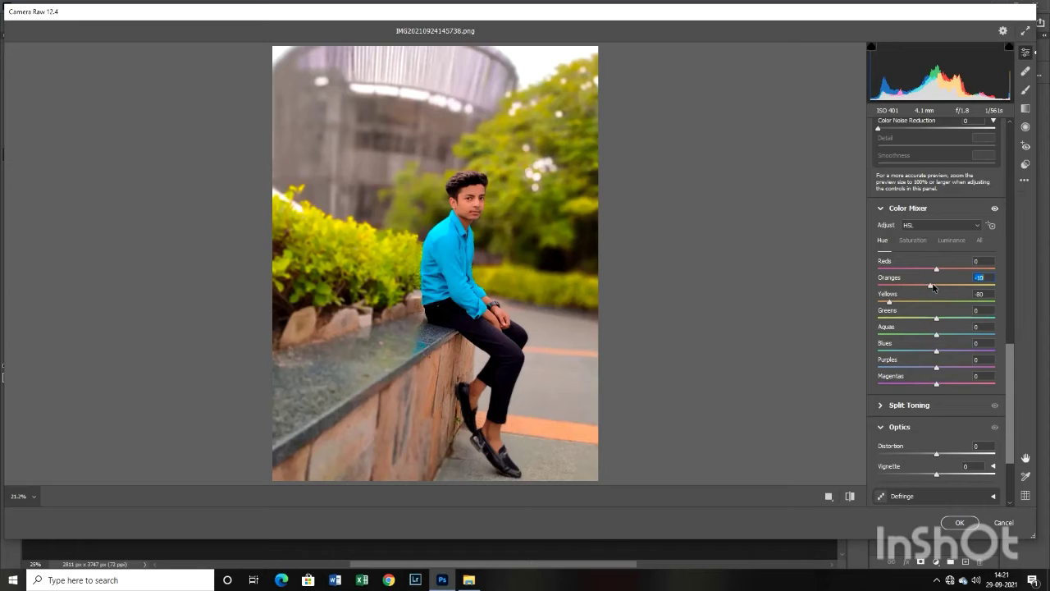
# - Mute the foliage colours: Yellows hue -72 and saturation -87, Greens hue -79 and saturation -65
pyautogui.click(913, 240)
pyautogui.moveTo(936, 301); pyautogui.dragTo(876, 302)
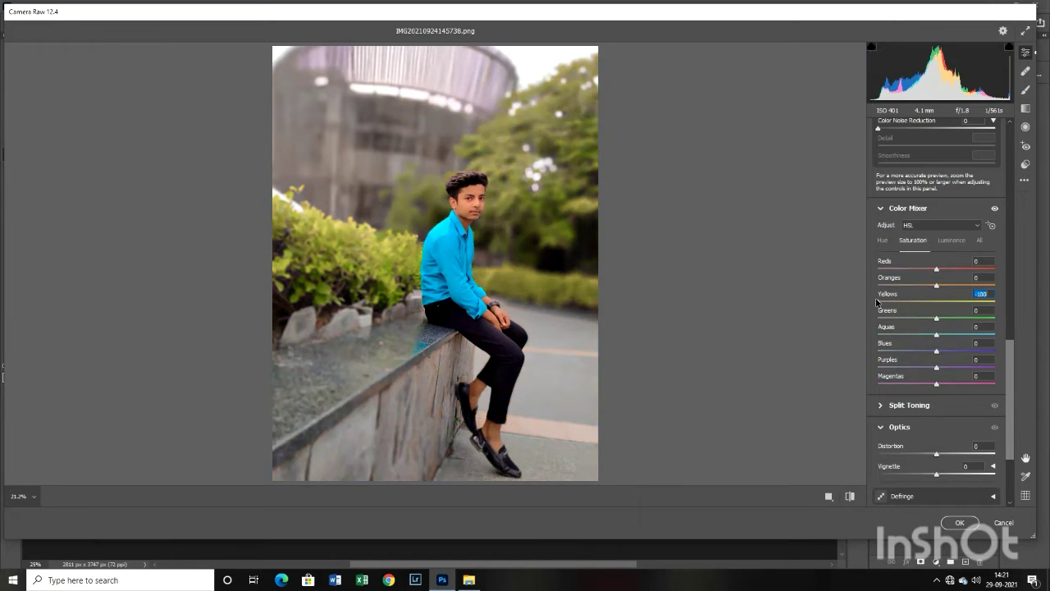
pyautogui.click(883, 240)
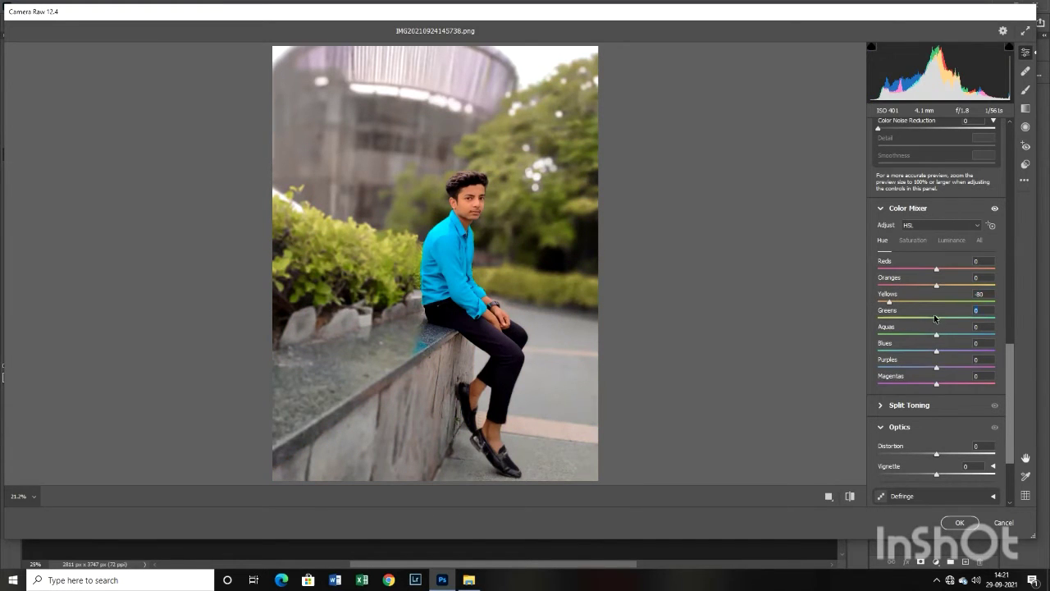
pyautogui.moveTo(936, 318); pyautogui.dragTo(908, 326)
pyautogui.click(912, 239)
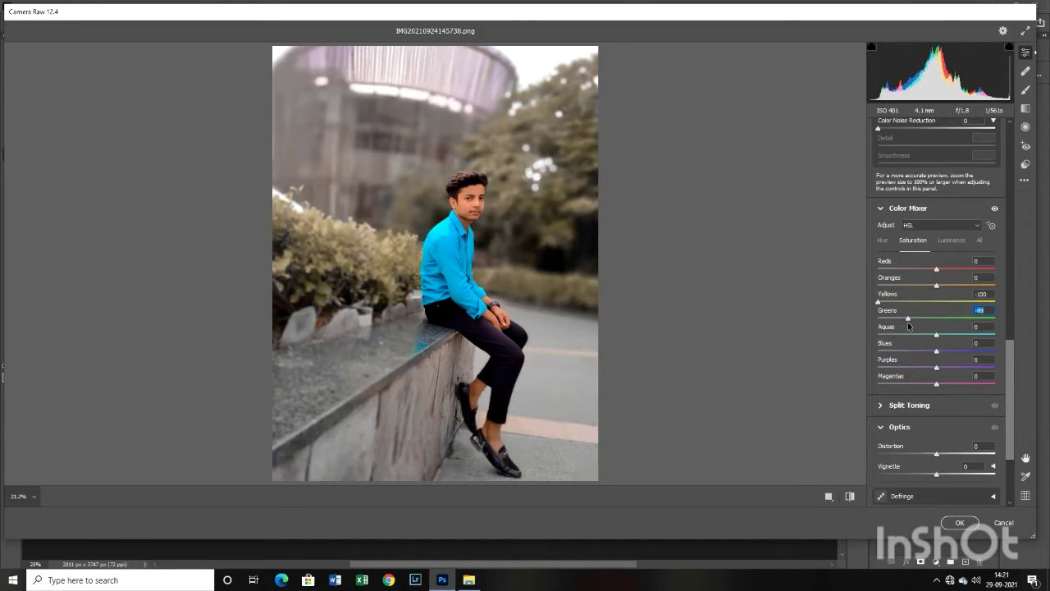
pyautogui.click(883, 239)
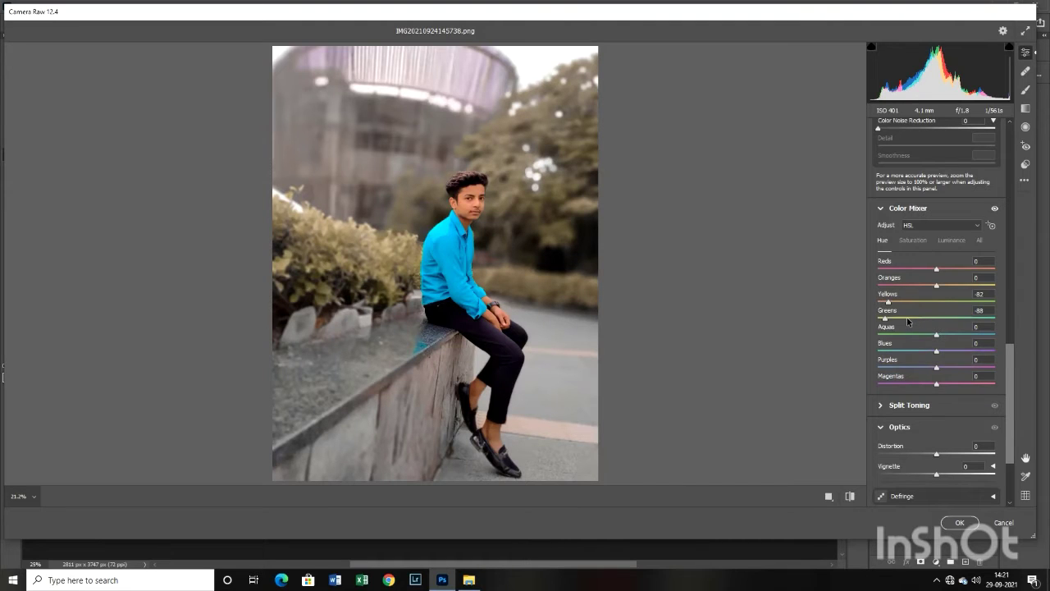
pyautogui.moveTo(978, 318); pyautogui.dragTo(891, 304)
pyautogui.click(913, 239)
pyautogui.click(884, 242)
pyautogui.scroll(-1, 918, 326)
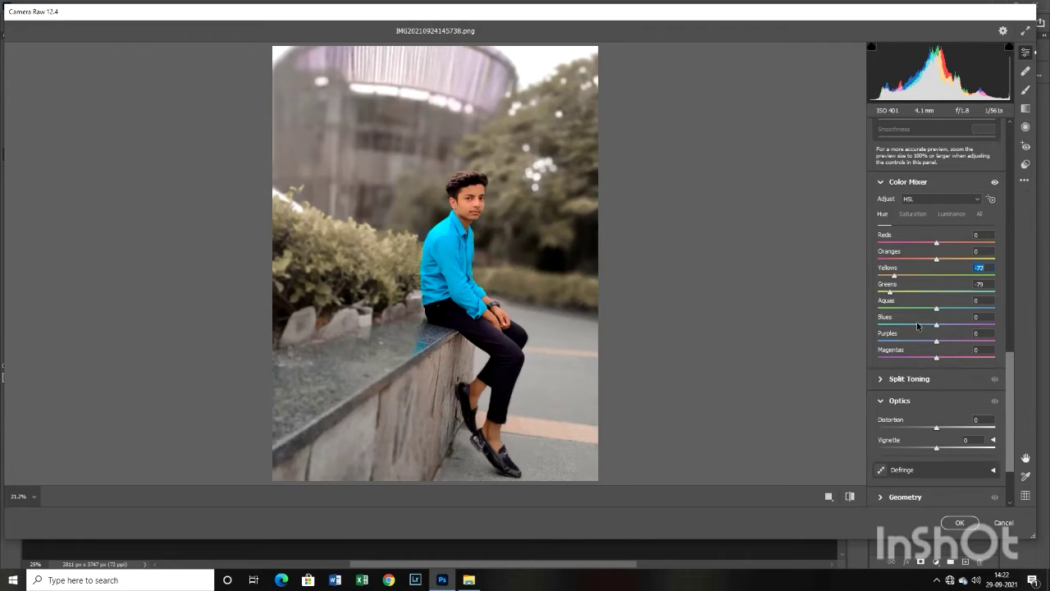
# - Reduce the Color Mixer saturation of Aquas to -85, Blues to -81, Purples to -89 and Magentas to -81
pyautogui.click(912, 214)
pyautogui.moveTo(937, 308); pyautogui.dragTo(897, 360)
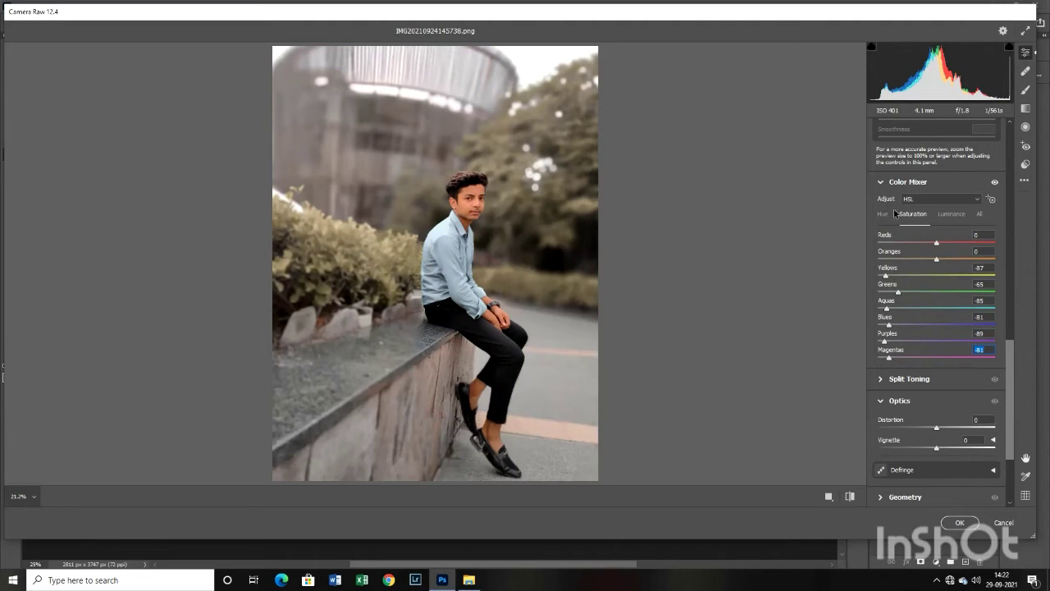
# - Set the Color Mixer luminance of Blues to -30, Aquas to -21, Greens to -23 and Oranges to +21
pyautogui.click(950, 216)
pyautogui.moveTo(930, 325); pyautogui.dragTo(919, 324)
pyautogui.click(924, 308)
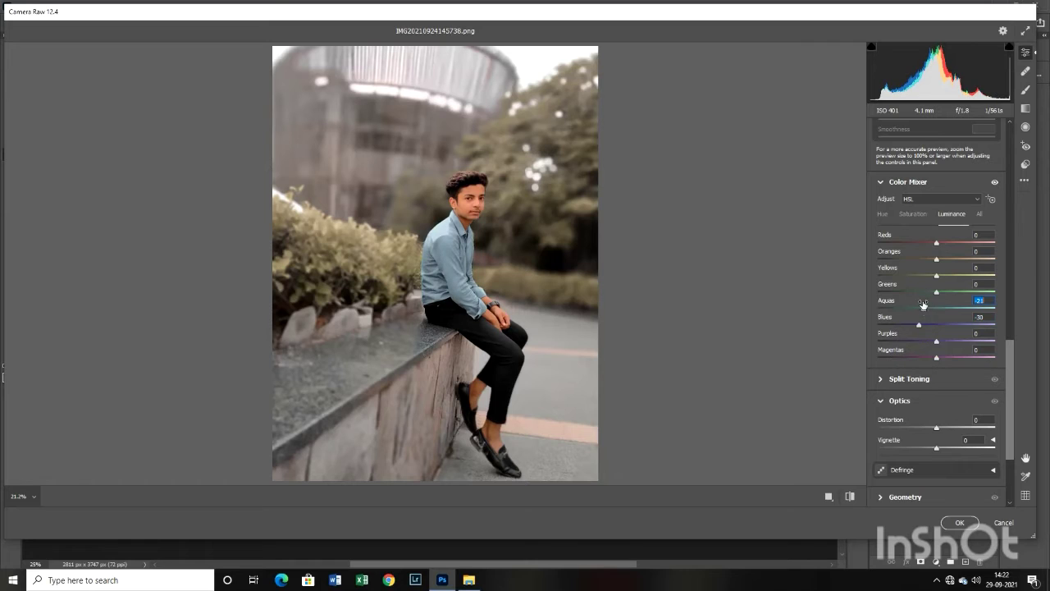
pyautogui.click(923, 292)
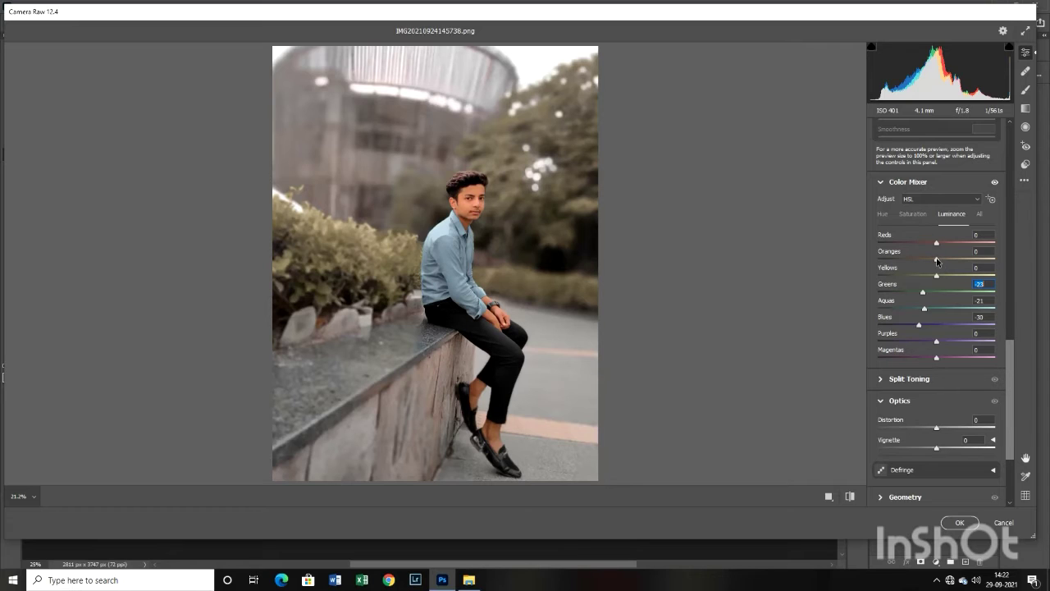
pyautogui.moveTo(938, 259); pyautogui.dragTo(949, 258)
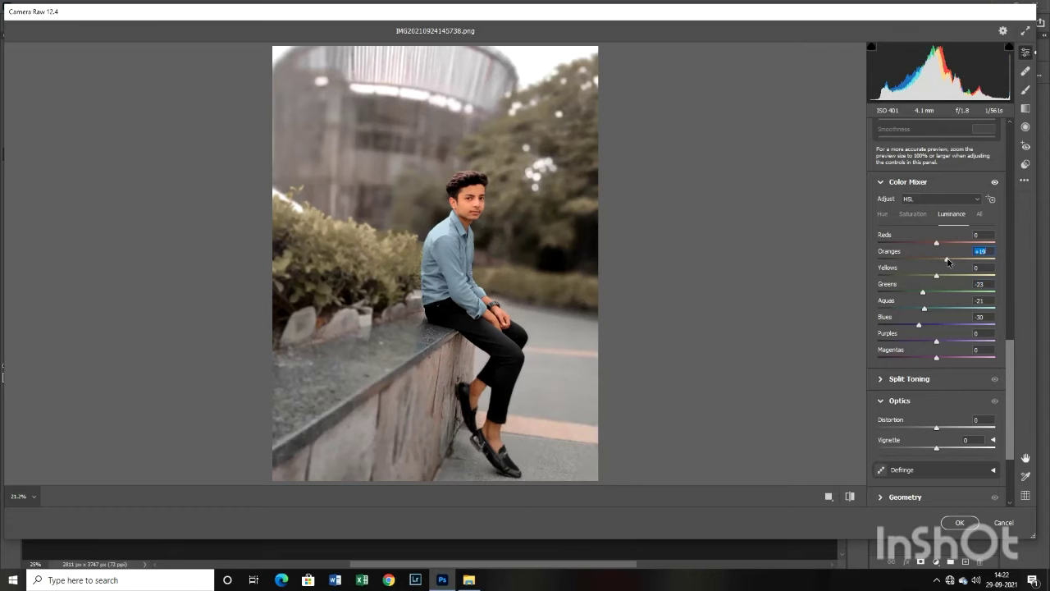
# - Set the Oranges hue to +6 and the Oranges saturation to -19 in the Color Mixer
pyautogui.click(882, 215)
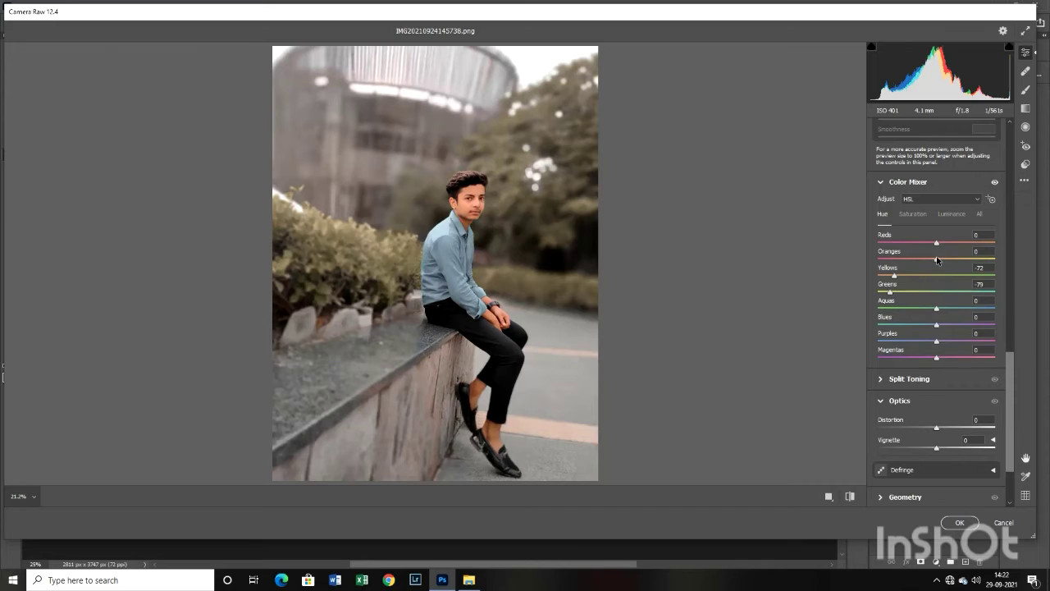
pyautogui.click(913, 214)
pyautogui.click(938, 260)
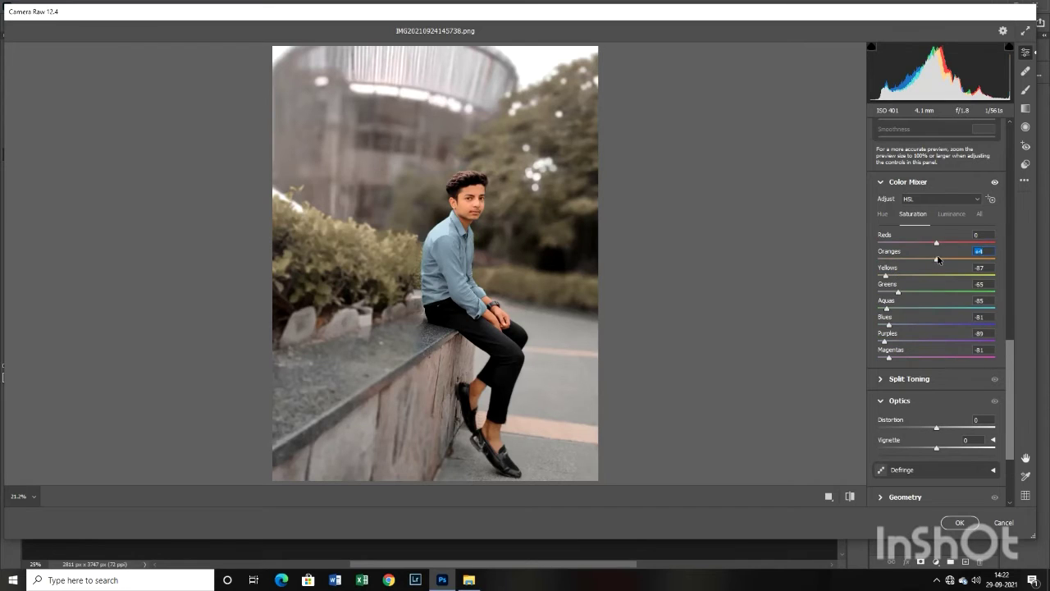
pyautogui.moveTo(938, 260); pyautogui.dragTo(926, 258)
# - Fine-tune the Reds in the Color Mixer, with saturation at +2 and luminance at +15
pyautogui.click(894, 217)
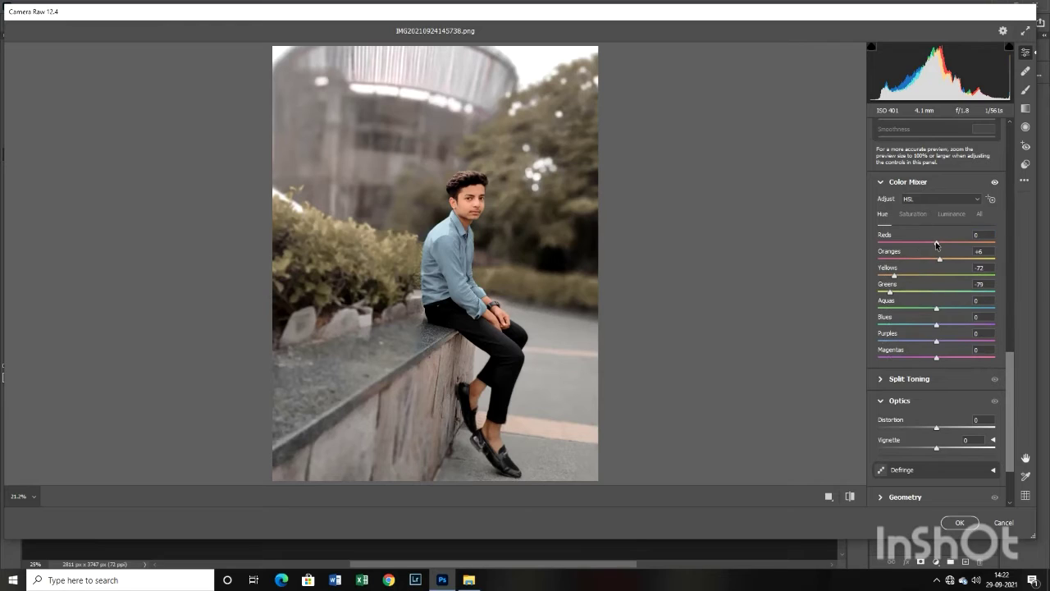
pyautogui.moveTo(932, 240); pyautogui.dragTo(937, 240)
pyautogui.click(923, 216)
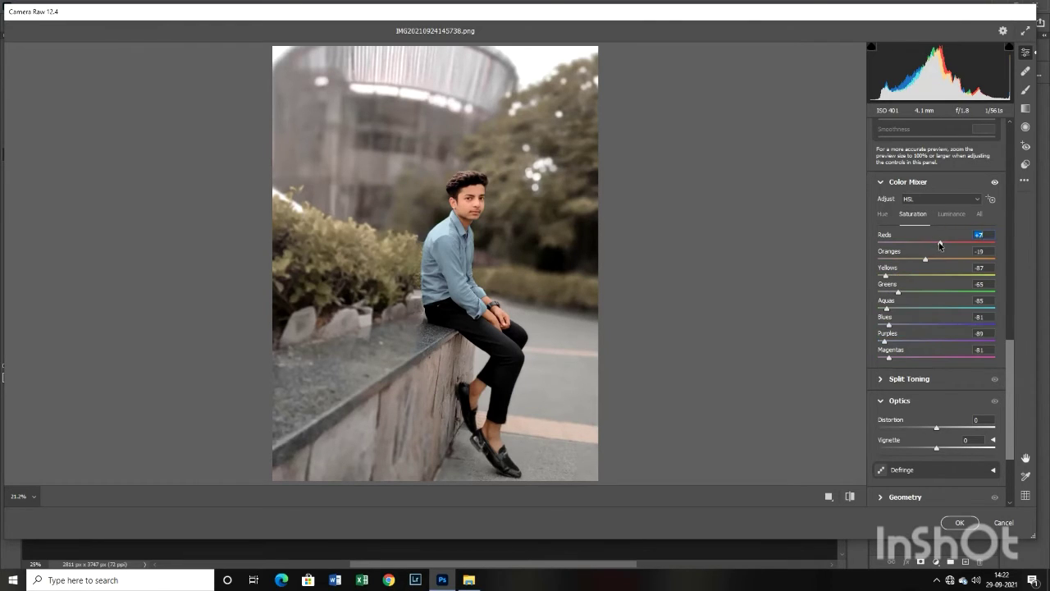
pyautogui.click(950, 215)
pyautogui.moveTo(938, 241); pyautogui.dragTo(944, 241)
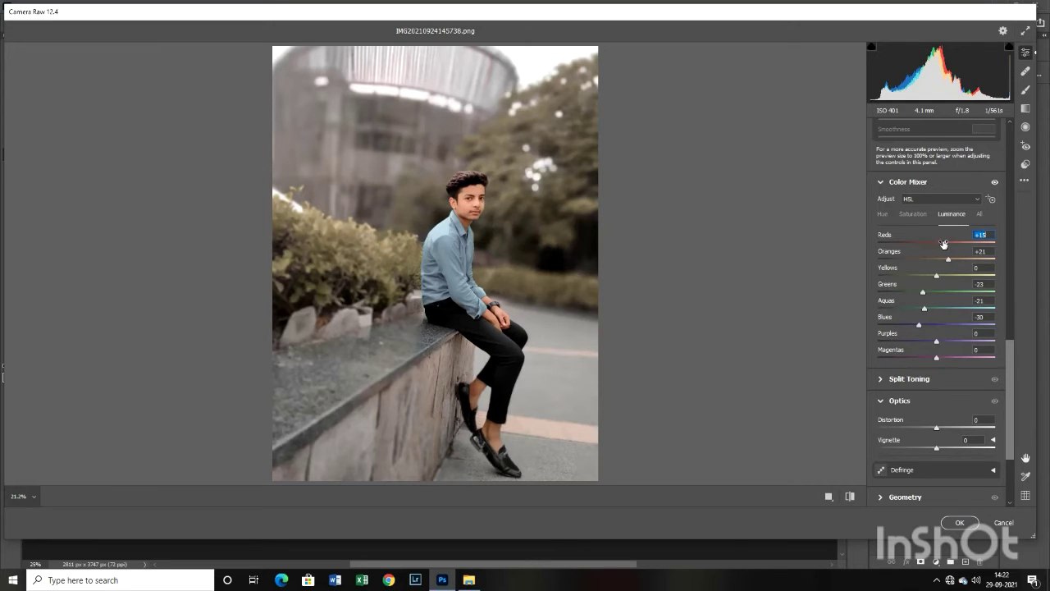
# - Darken the photo's corners by setting the Optics vignette to -31
pyautogui.scroll(-1, 956, 331)
pyautogui.scroll(-1, 956, 331)
pyautogui.moveTo(936, 357); pyautogui.dragTo(918, 357)
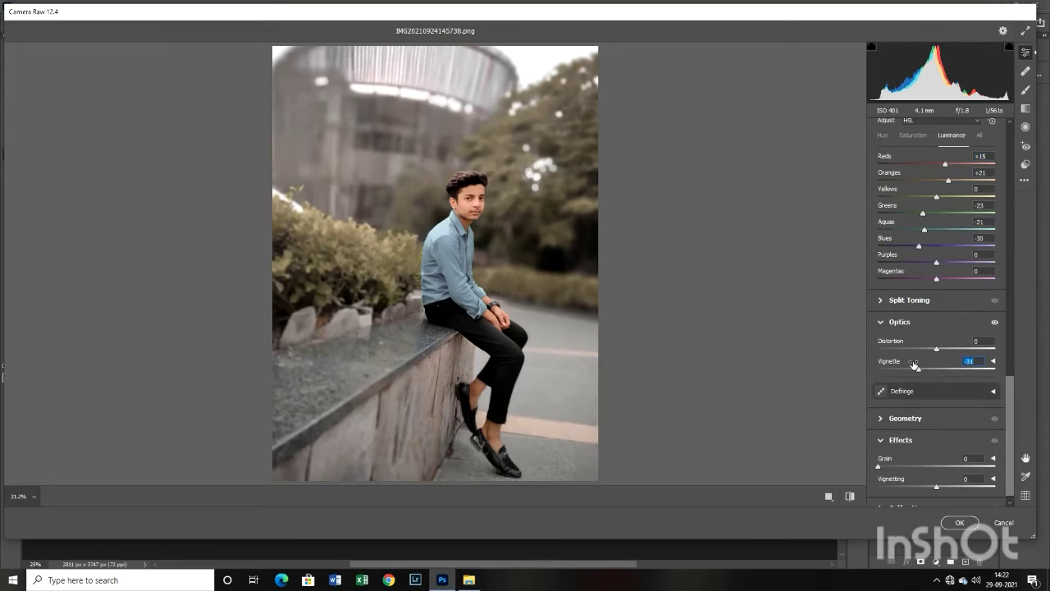
# - Lower the white point of the blue channel curve to output 247
pyautogui.scroll(10, 934, 377)
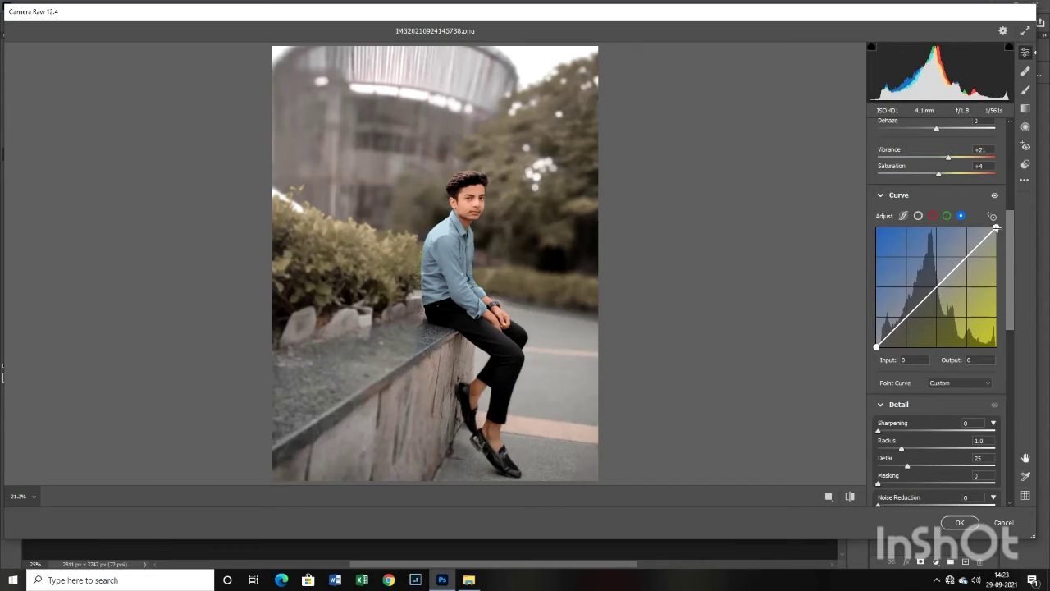
pyautogui.moveTo(996, 227); pyautogui.dragTo(996, 232)
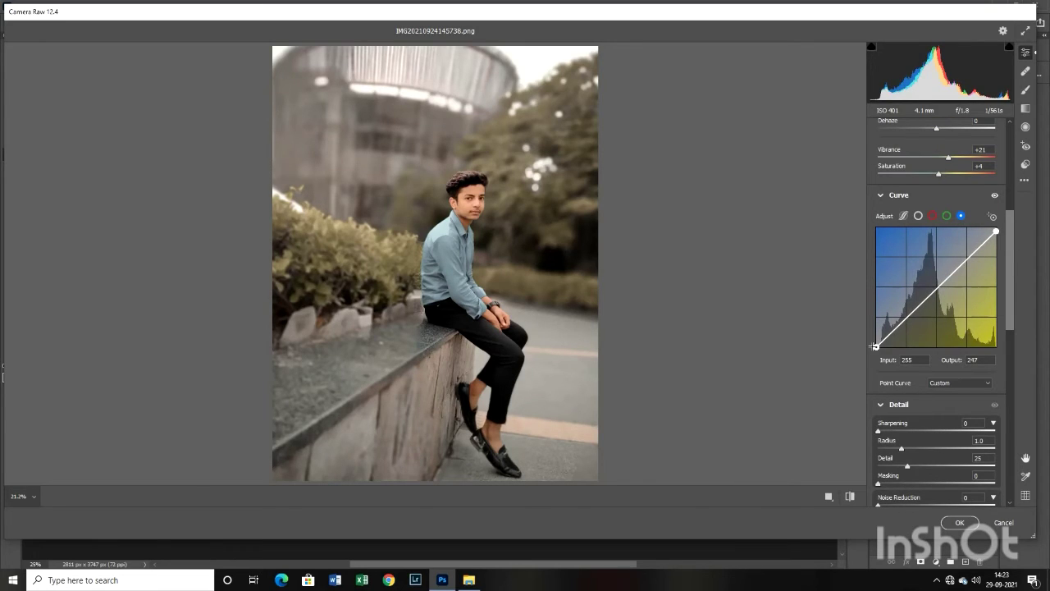
# - Reduce the Oranges saturation in the Color Mixer to -30
pyautogui.scroll(-8, 897, 403)
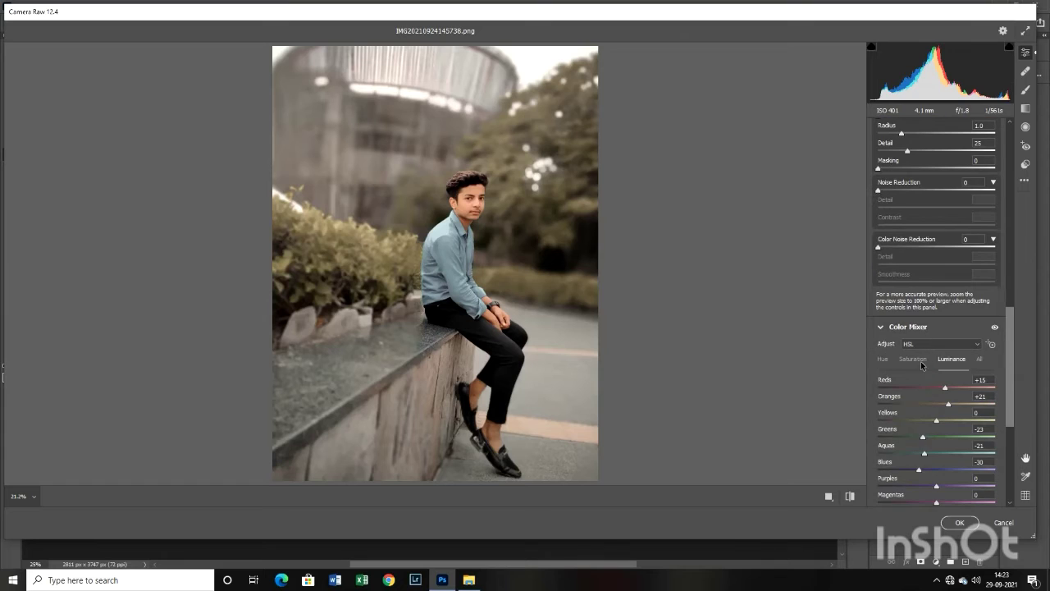
pyautogui.click(918, 360)
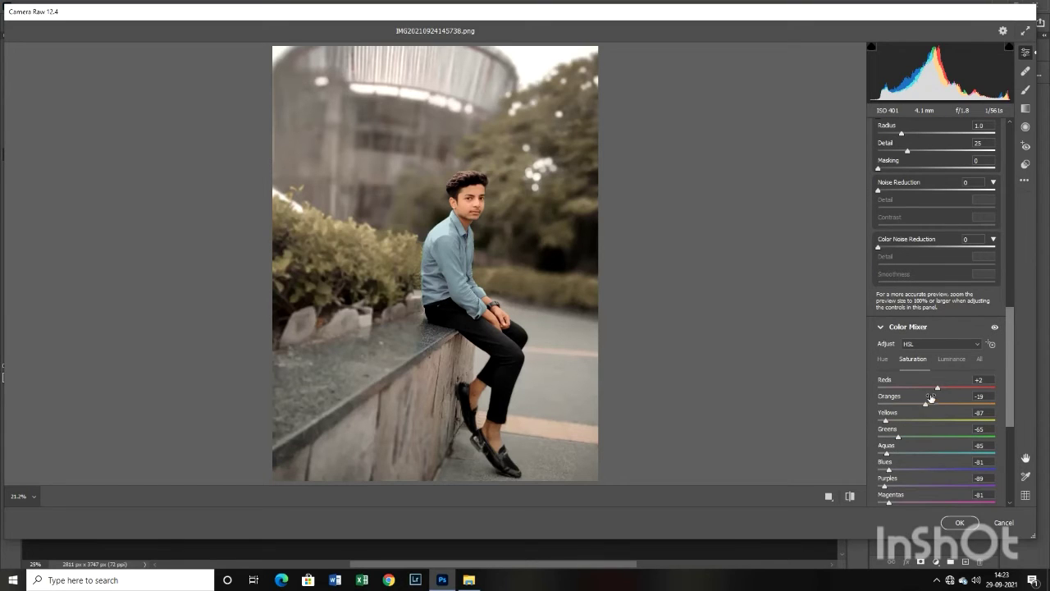
pyautogui.moveTo(927, 403); pyautogui.dragTo(919, 404)
pyautogui.scroll(8, 925, 407)
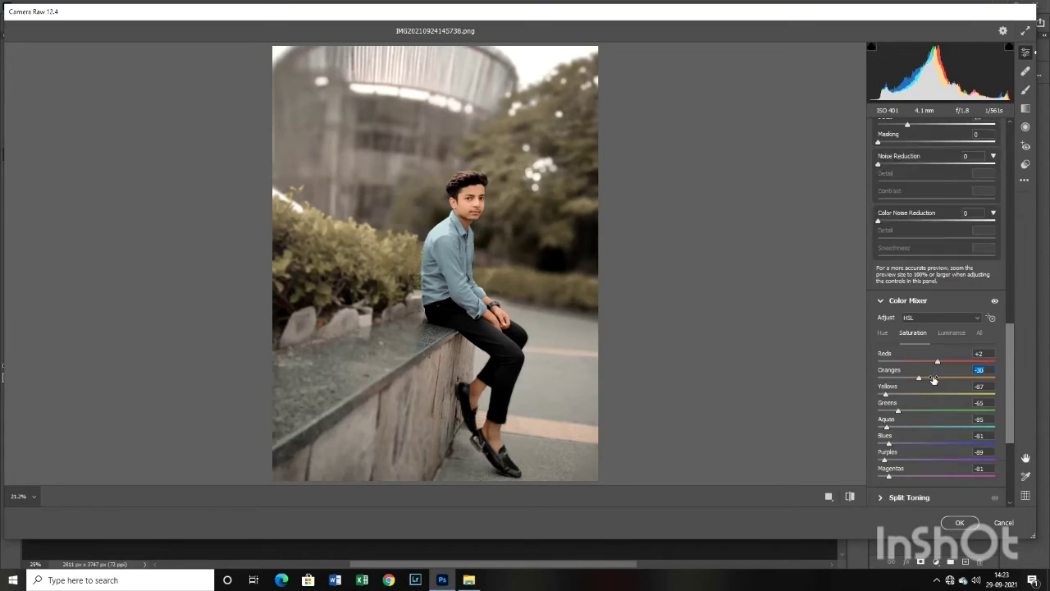
pyautogui.click(946, 217)
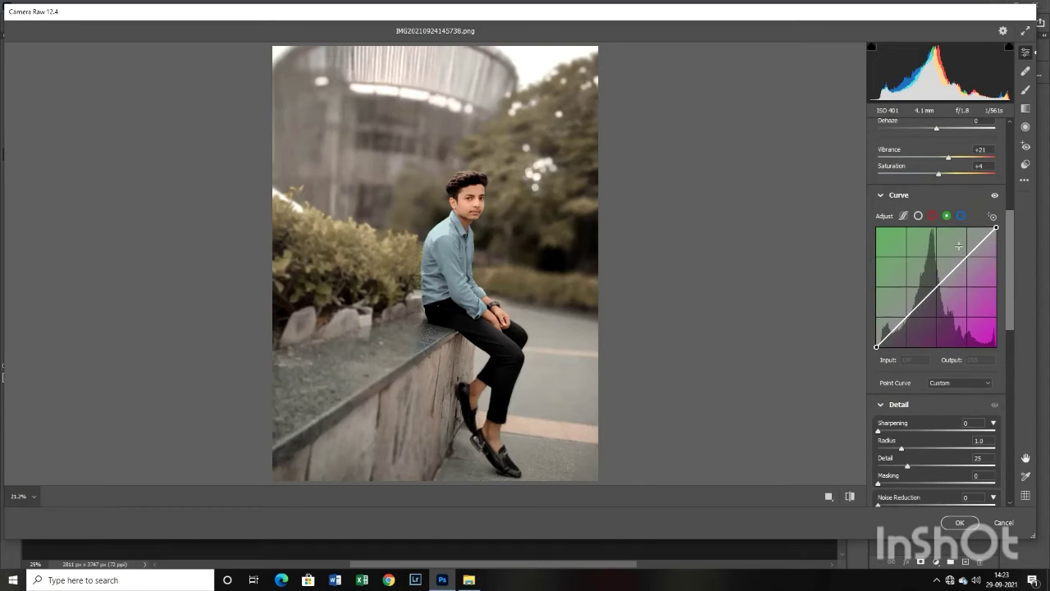
pyautogui.scroll(5, 944, 262)
pyautogui.scroll(2, 944, 272)
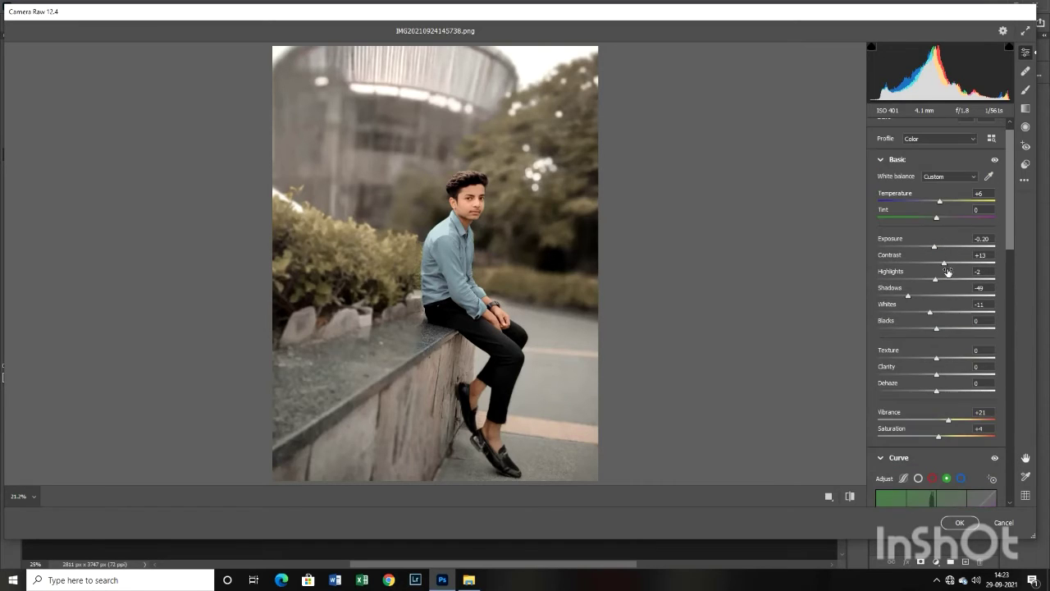
pyautogui.scroll(-1, 944, 374)
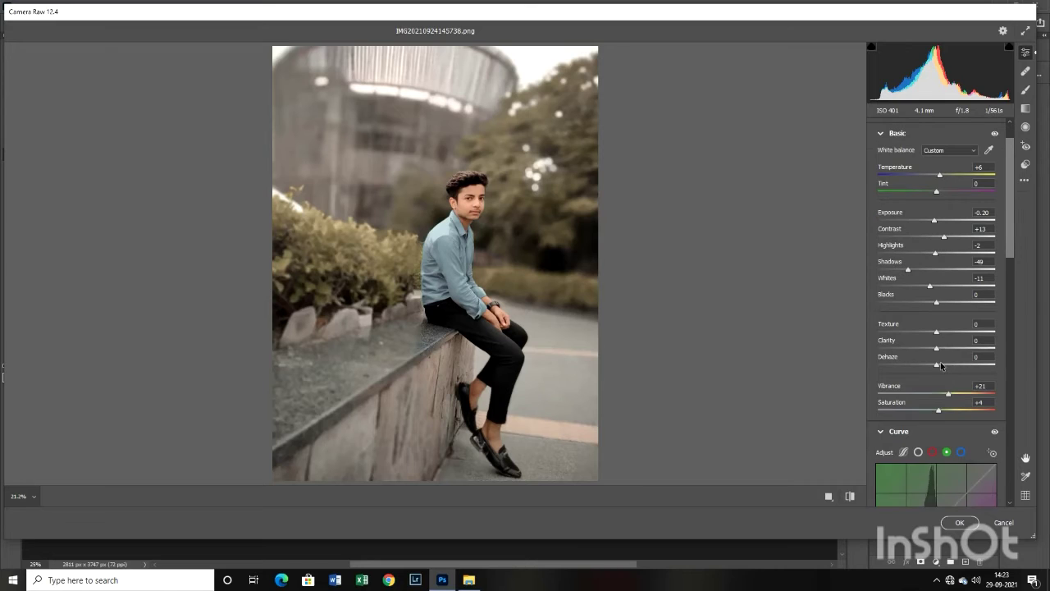
# - Start a brush adjustment on the lower part of the stone wall with its exposure lowered to -1.60
pyautogui.click(1025, 89)
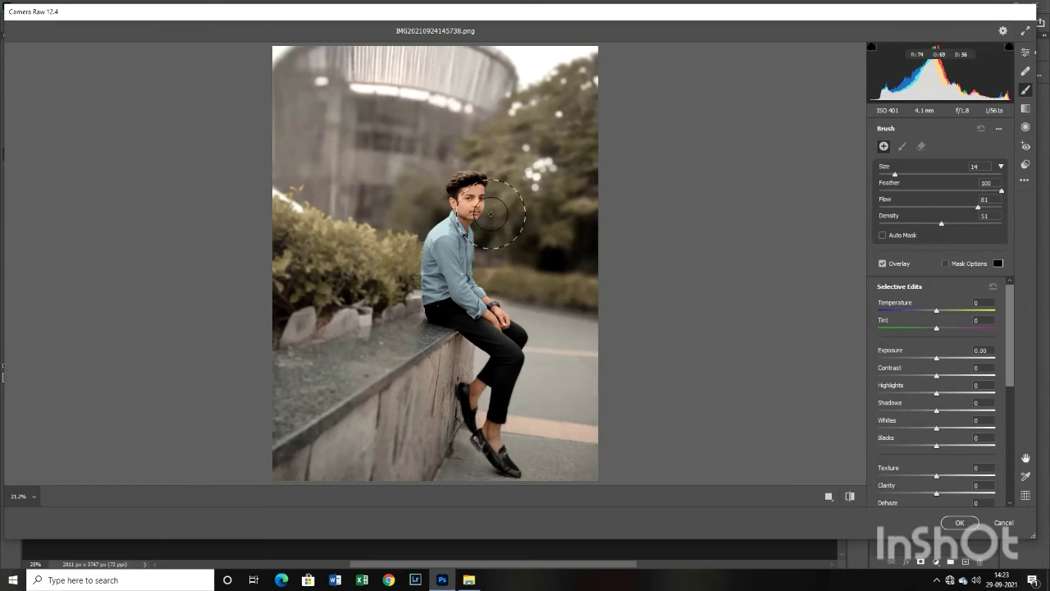
pyautogui.scroll(5, 452, 300)
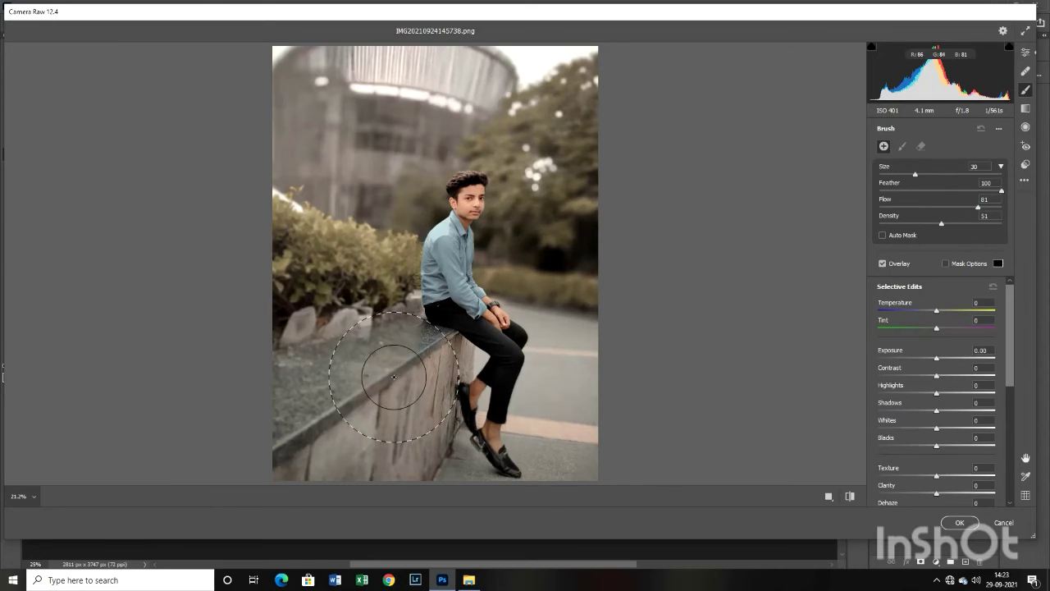
pyautogui.click(356, 471)
pyautogui.moveTo(936, 357); pyautogui.dragTo(913, 359)
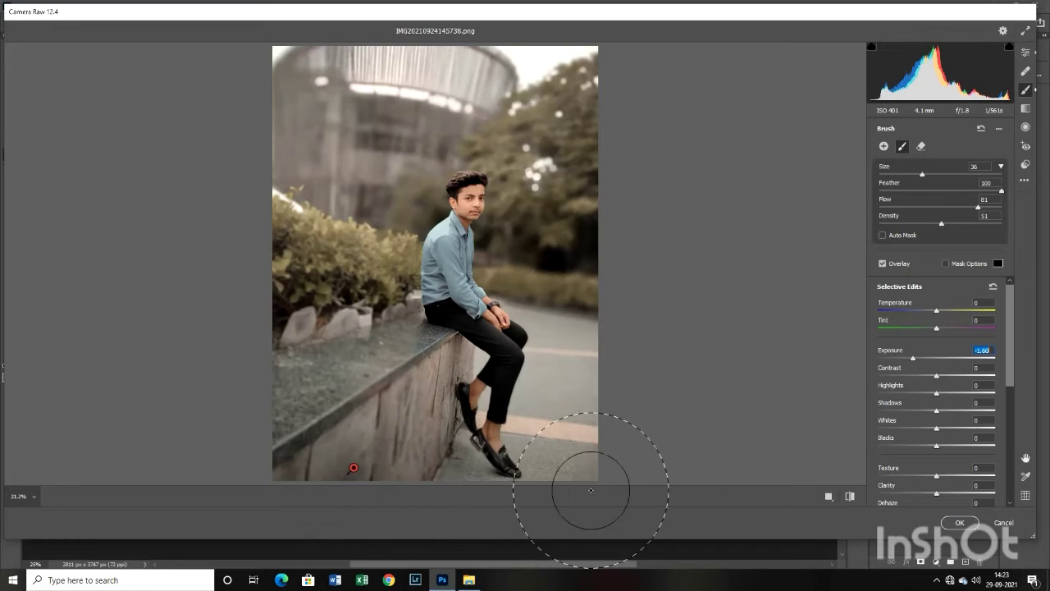
# - Paint the darkening brush adjustment over the rest of the stone wall, its ledge and the pavement beside the shoes, varying the brush size
pyautogui.scroll(-3, 403, 445)
pyautogui.moveTo(417, 436)
pyautogui.mouseDown()
pyautogui.moveTo(446, 484)
pyautogui.moveTo(455, 473)
pyautogui.mouseUp()
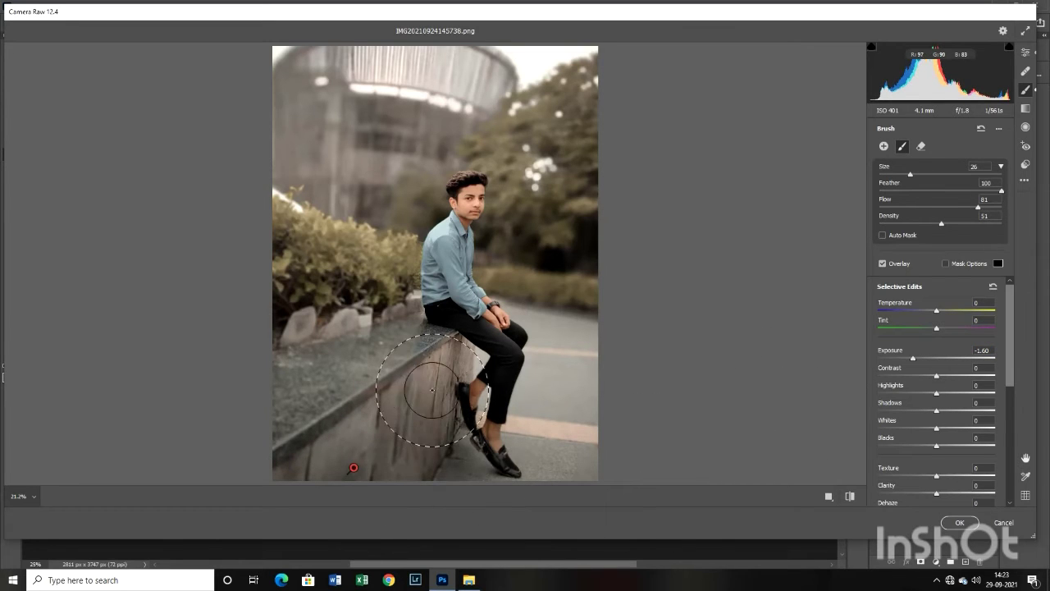
pyautogui.click(420, 374)
pyautogui.moveTo(581, 408); pyautogui.dragTo(561, 460)
pyautogui.scroll(2, 558, 459)
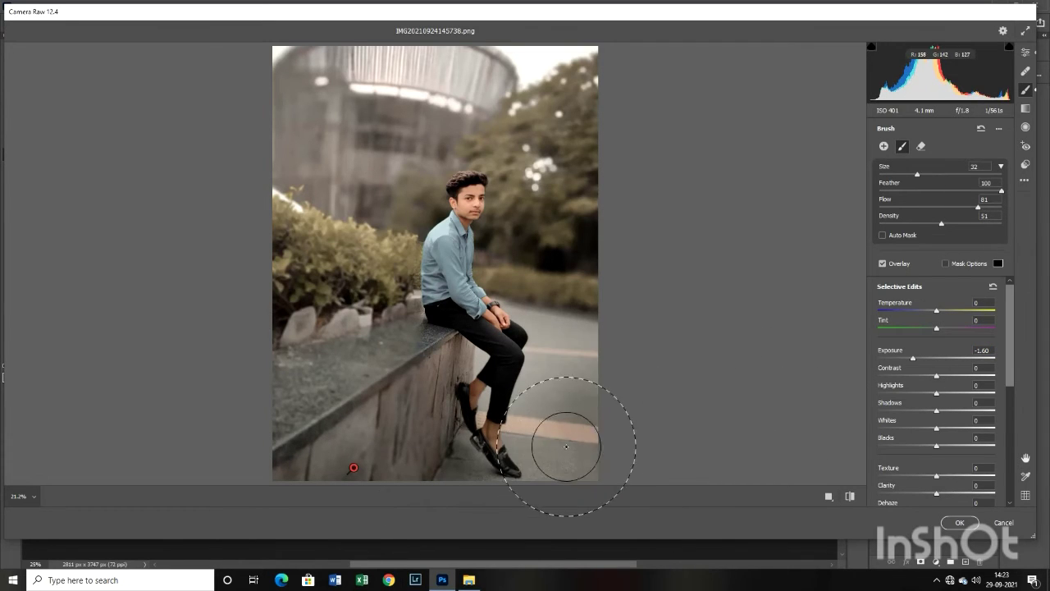
pyautogui.click(550, 445)
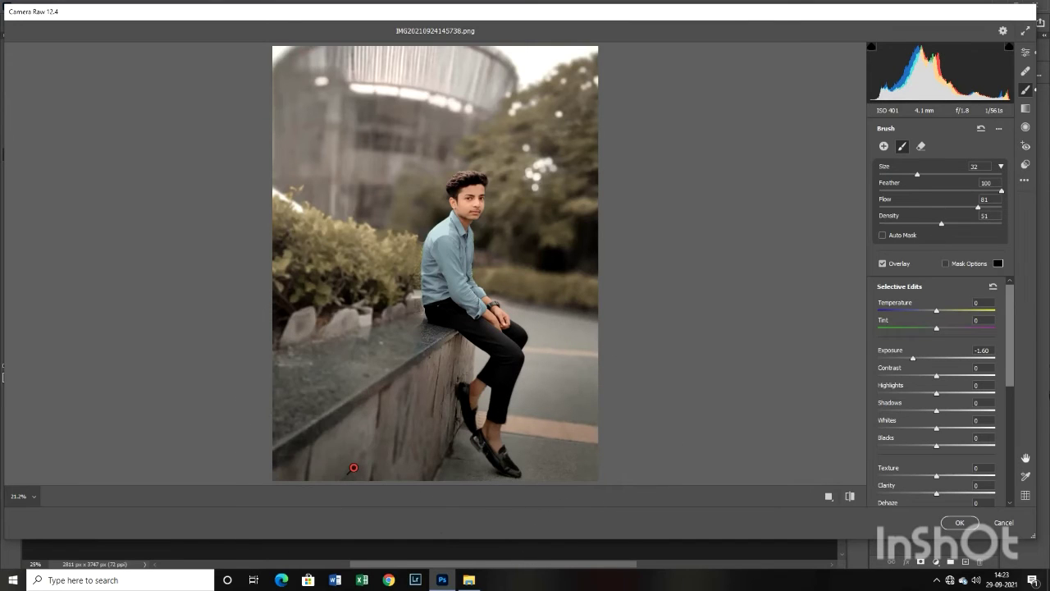
pyautogui.moveTo(397, 401)
pyautogui.mouseDown()
pyautogui.moveTo(361, 394)
pyautogui.moveTo(320, 337)
pyautogui.mouseUp()
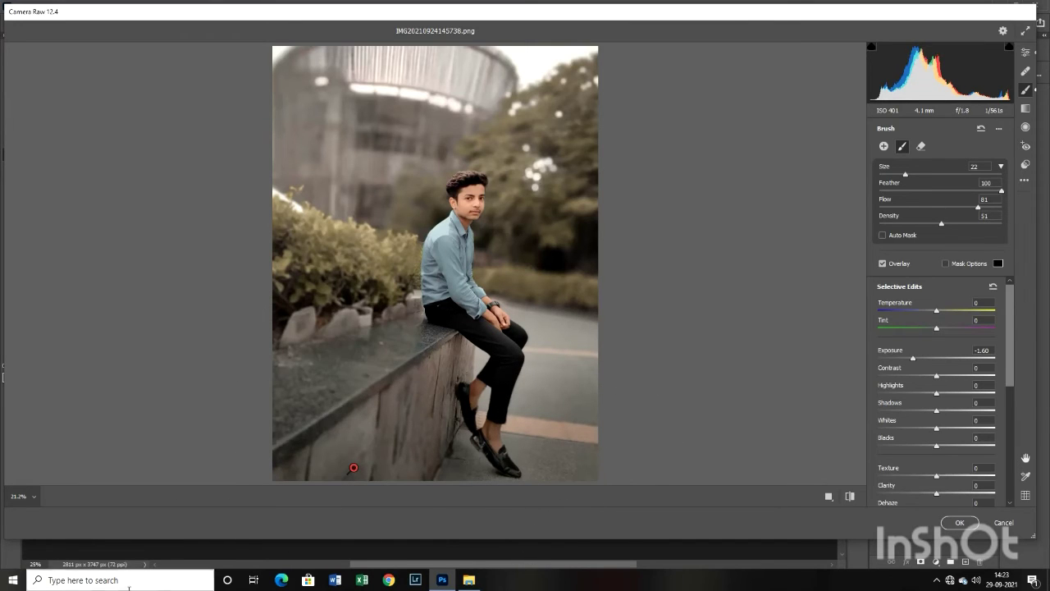
pyautogui.press('[')
pyautogui.press('[')
pyautogui.press('[')
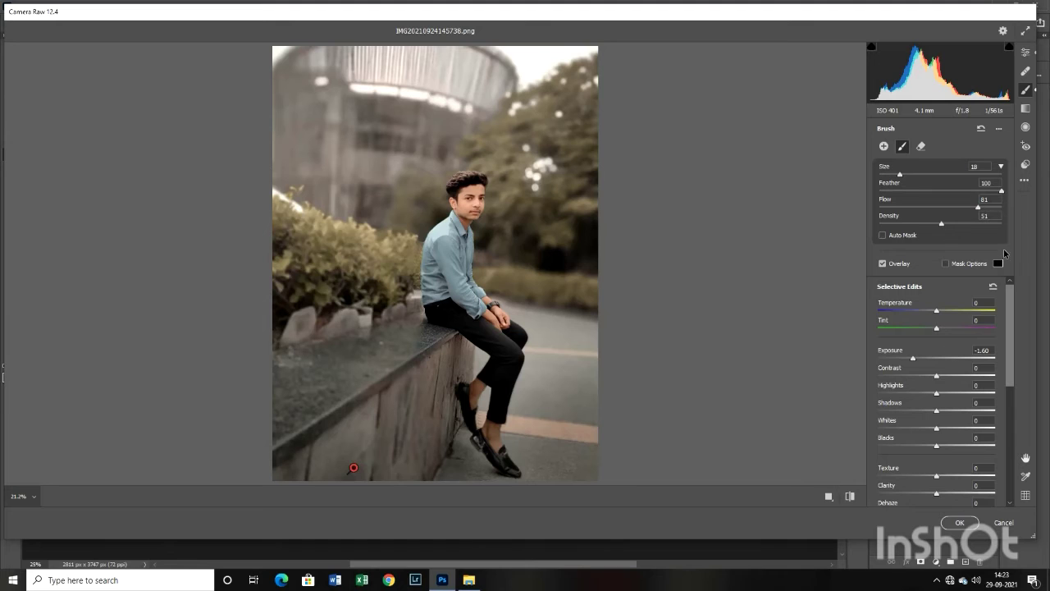
# - Draw a radial filter around the seated man and reshape it into a tall oval from above his head to his knees
pyautogui.click(1026, 127)
pyautogui.moveTo(435, 165); pyautogui.dragTo(484, 223)
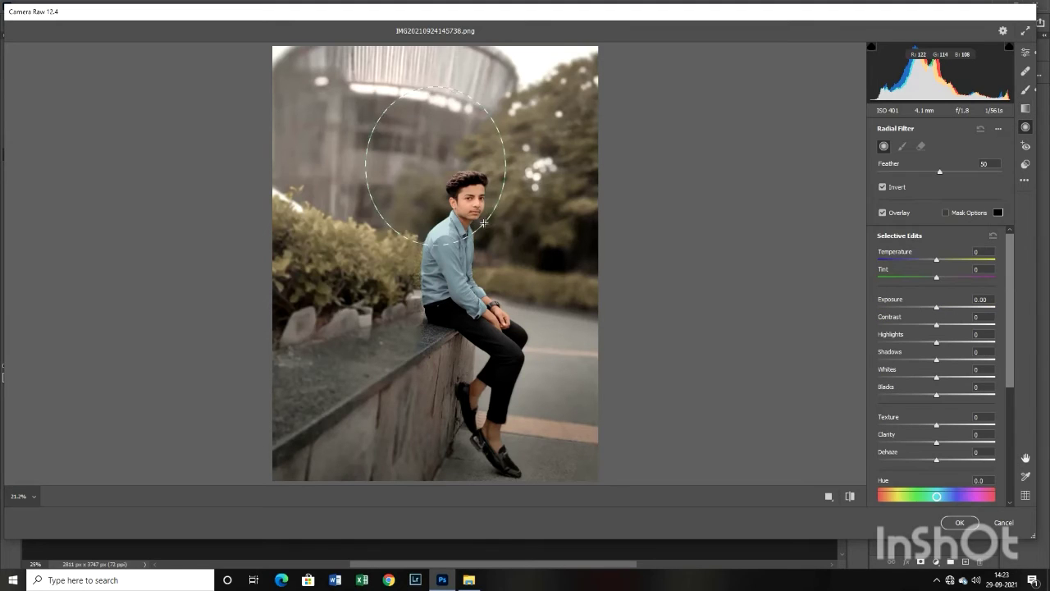
pyautogui.moveTo(435, 165); pyautogui.dragTo(469, 236)
pyautogui.moveTo(526, 165)
pyautogui.mouseDown()
pyautogui.moveTo(509, 146)
pyautogui.moveTo(520, 153)
pyautogui.mouseUp()
pyautogui.moveTo(544, 228); pyautogui.dragTo(546, 229)
pyautogui.moveTo(487, 323); pyautogui.dragTo(491, 349)
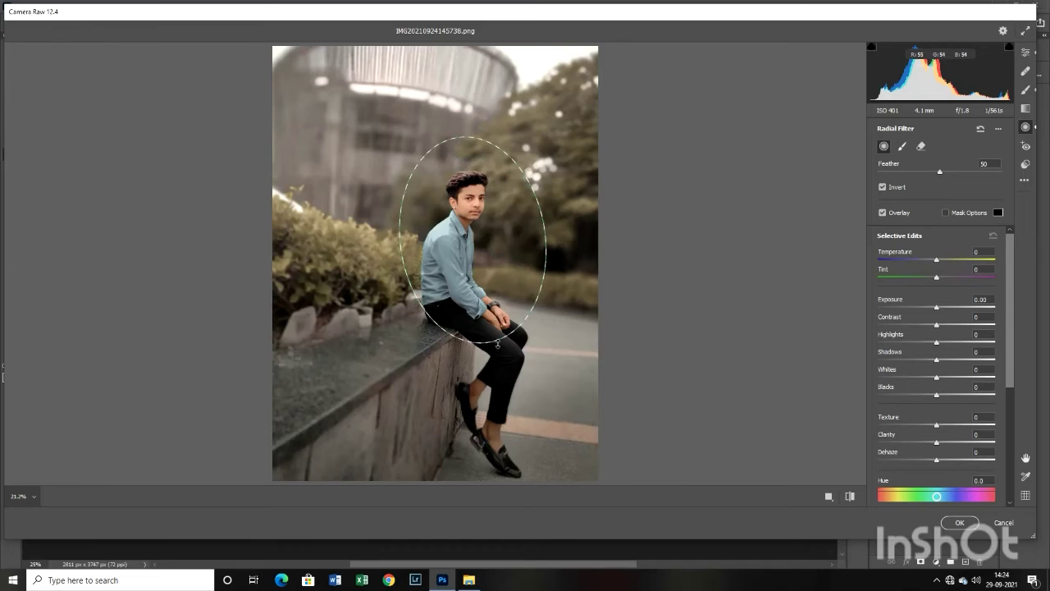
pyautogui.moveTo(490, 294)
pyautogui.mouseDown()
pyautogui.moveTo(495, 315)
pyautogui.moveTo(479, 310)
pyautogui.mouseUp()
pyautogui.moveTo(537, 252)
pyautogui.mouseDown()
pyautogui.moveTo(560, 256)
pyautogui.moveTo(542, 248)
pyautogui.mouseUp()
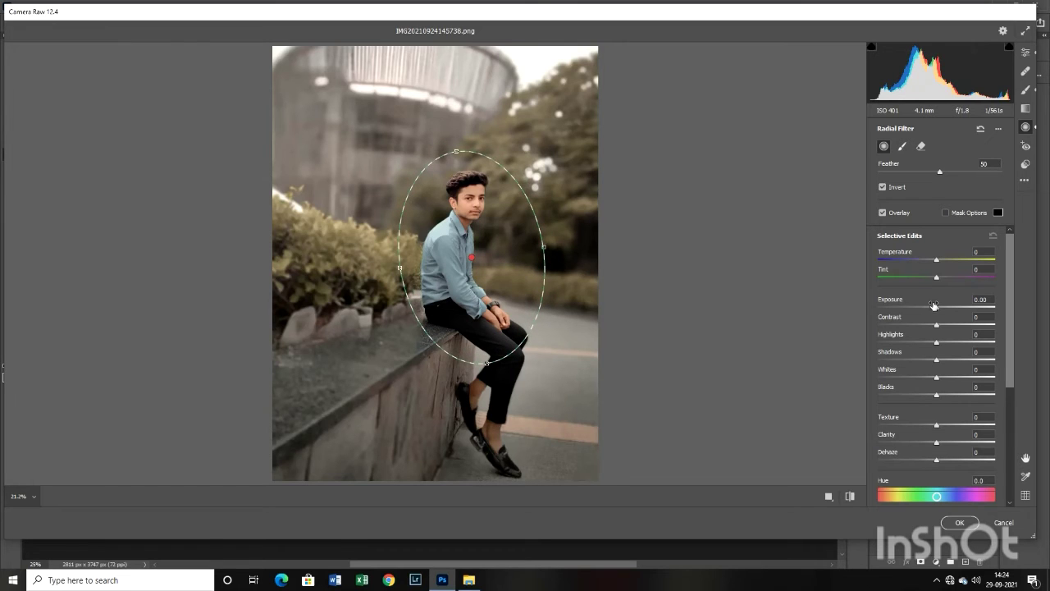
# - Set the radial filter's exposure to -0.10, texture to +20 and clarity to +38
pyautogui.click(934, 306)
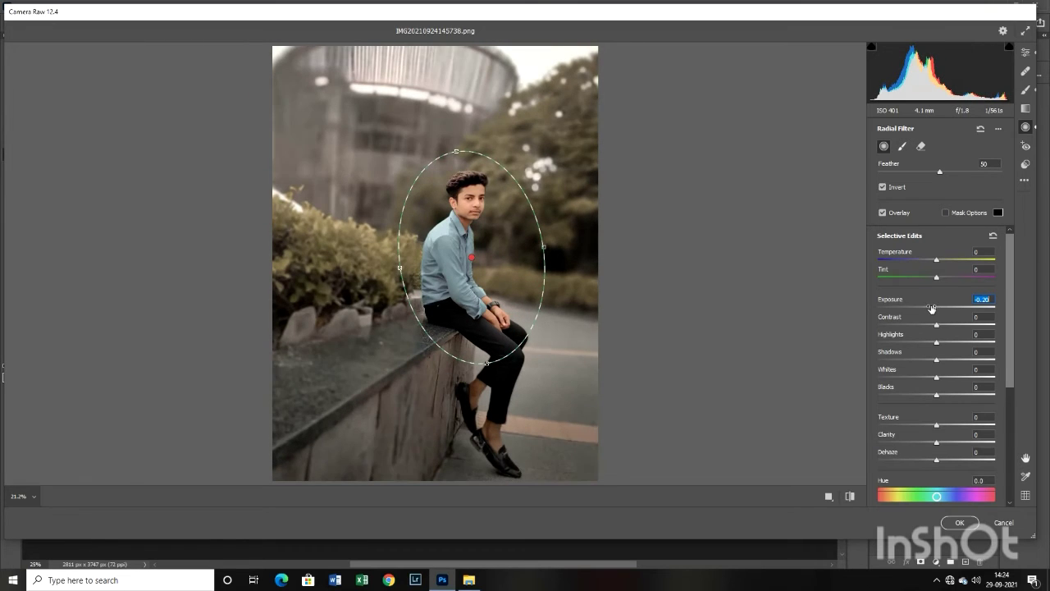
pyautogui.moveTo(934, 306); pyautogui.dragTo(931, 309)
pyautogui.moveTo(935, 426); pyautogui.dragTo(959, 444)
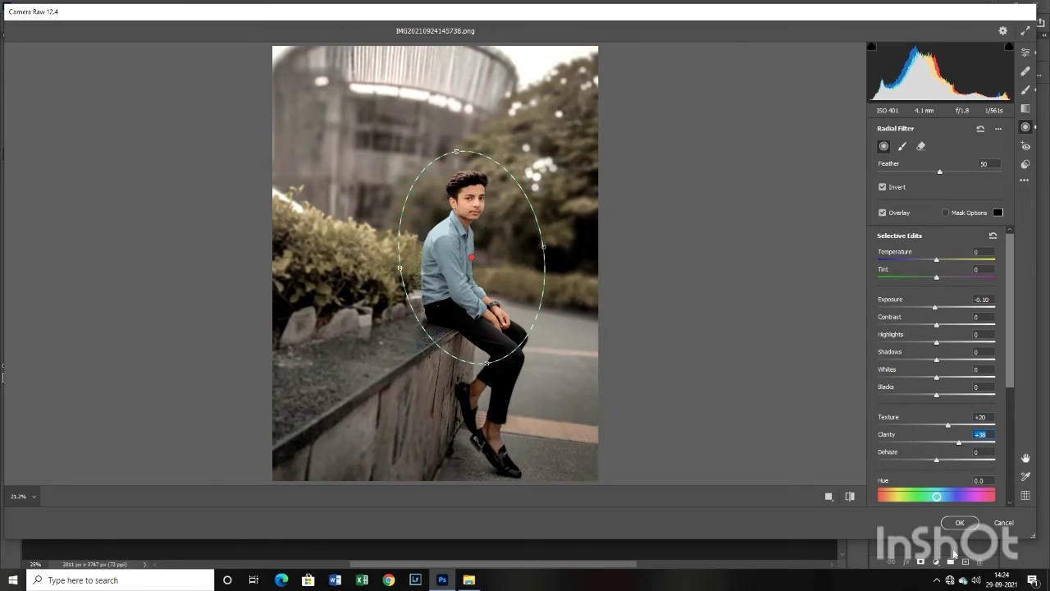
# - Set the Oranges hue to -2 and raise the Oranges luminance to about +21 in the Color Mixer
pyautogui.click(1024, 52)
pyautogui.scroll(-1, 922, 289)
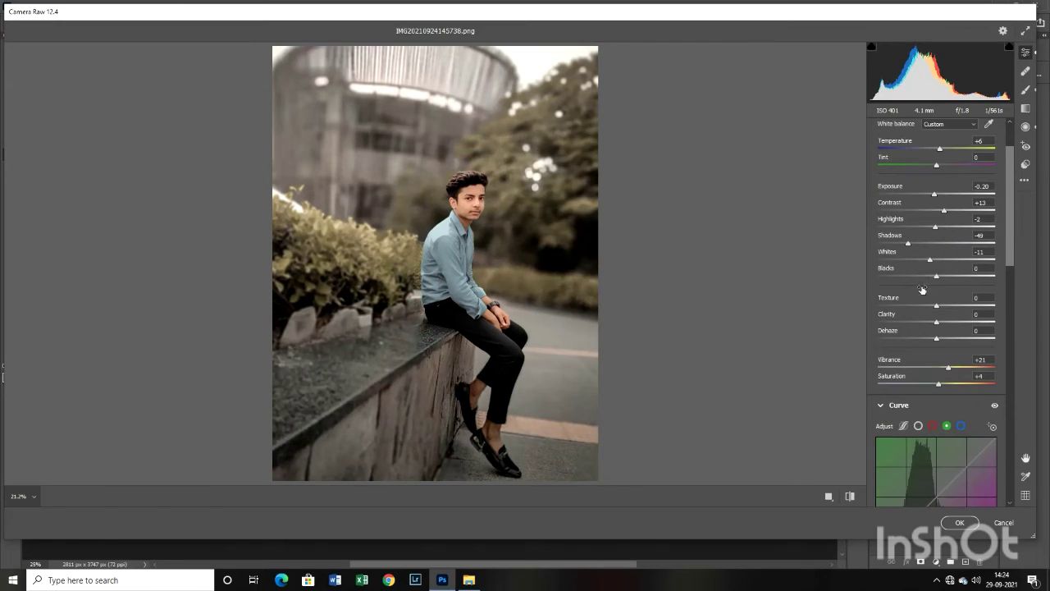
pyautogui.scroll(-5, 933, 431)
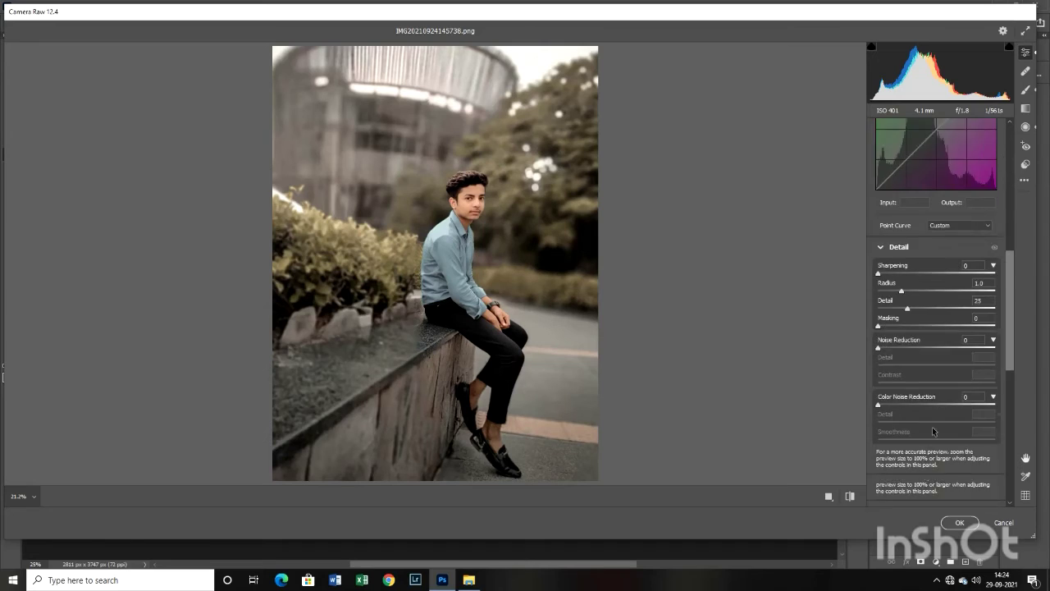
pyautogui.scroll(-4, 933, 431)
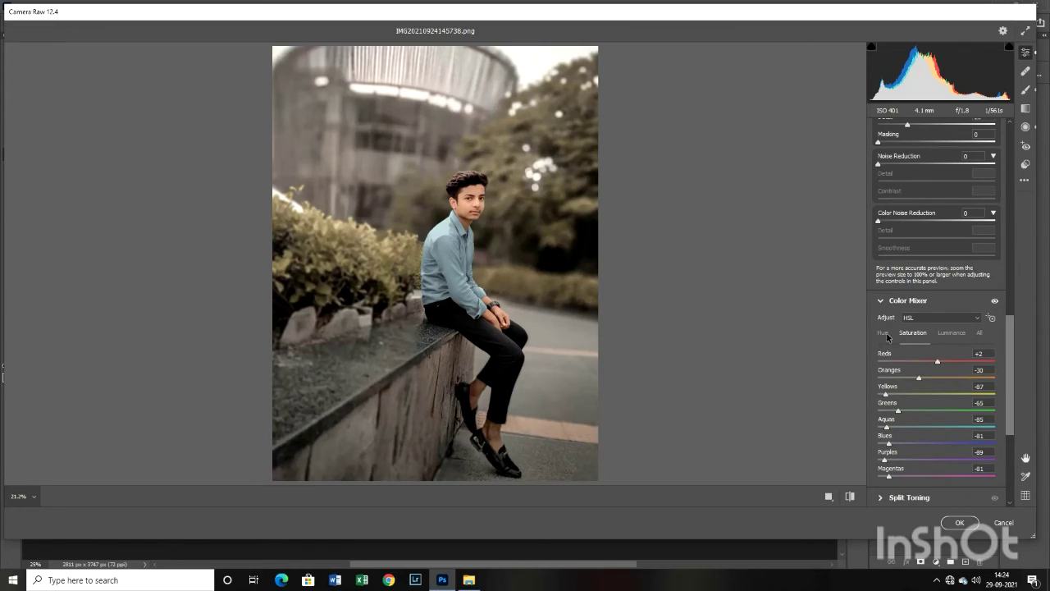
pyautogui.click(884, 331)
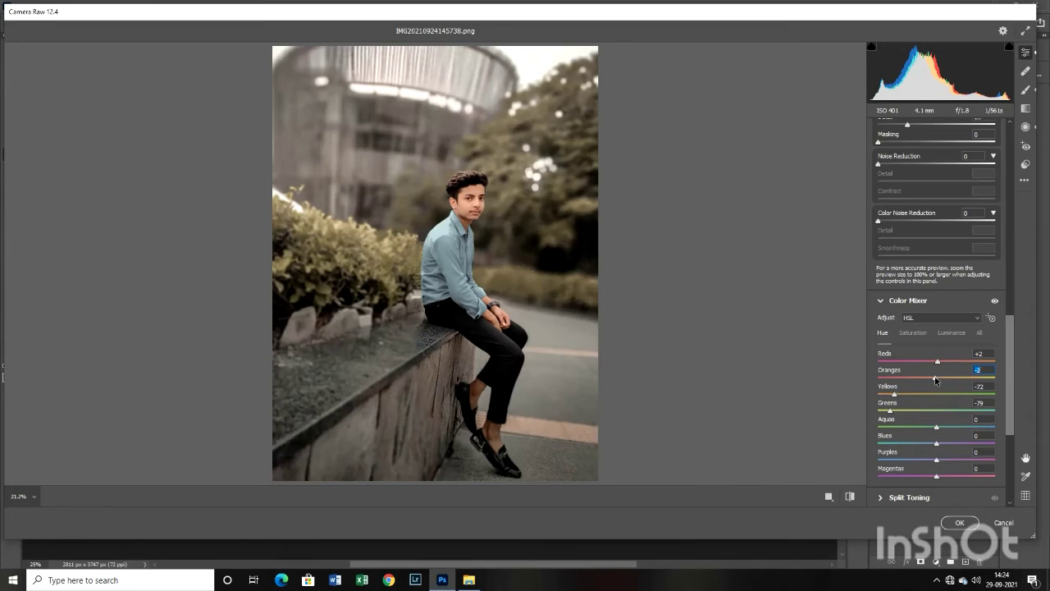
pyautogui.click(917, 334)
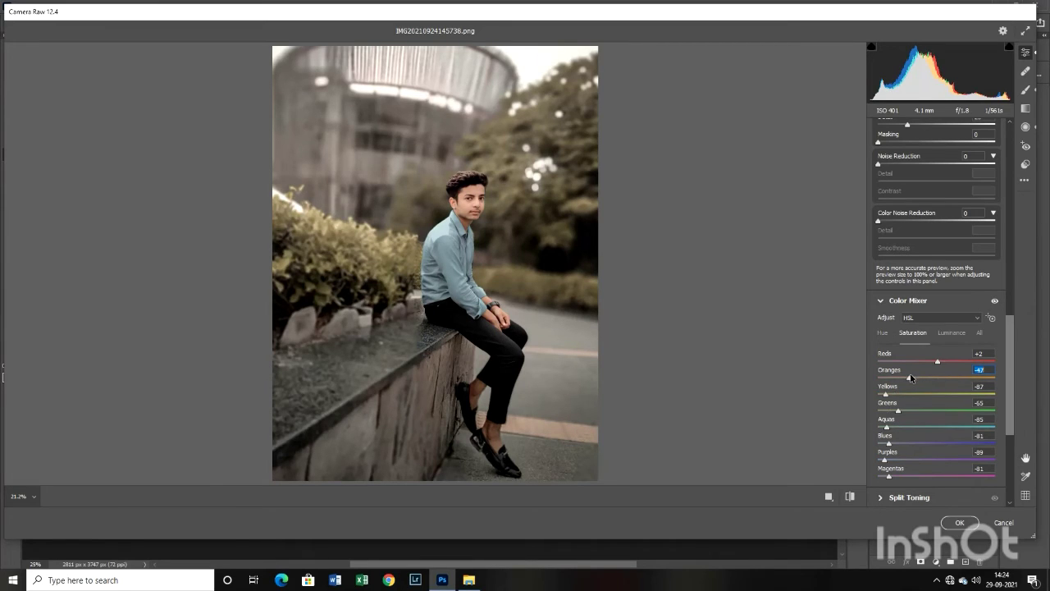
pyautogui.click(942, 332)
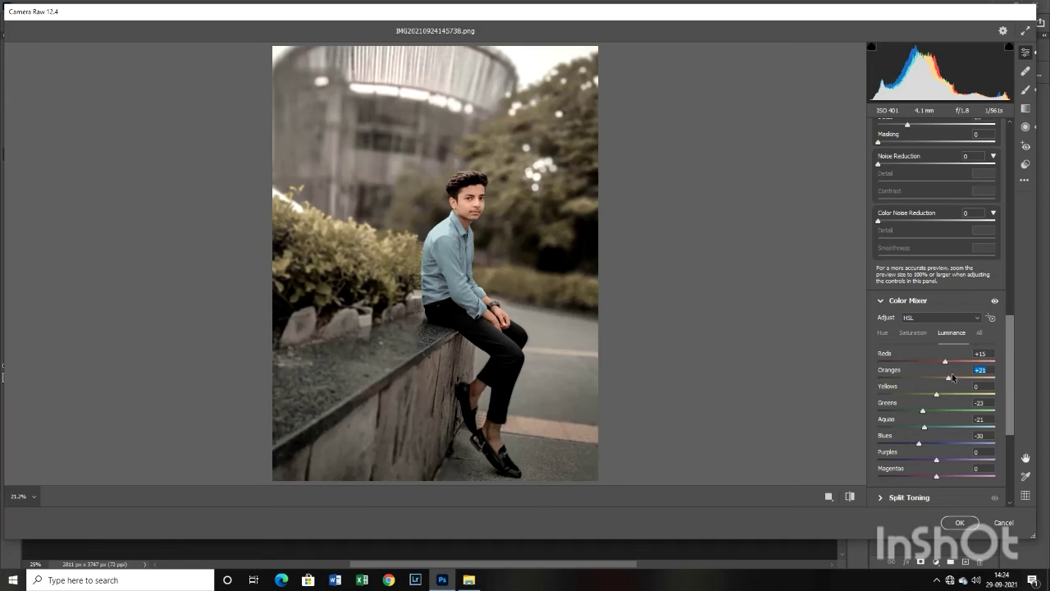
pyautogui.moveTo(952, 374); pyautogui.dragTo(954, 379)
# - Set the Oranges saturation to -34 and apply the Camera Raw edits to the photo
pyautogui.click(924, 334)
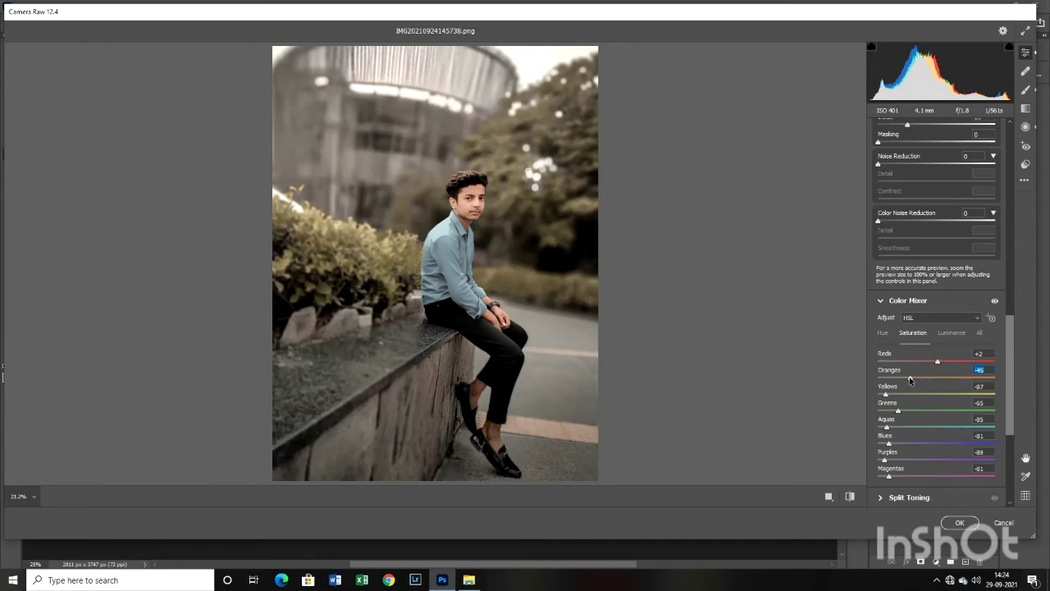
pyautogui.moveTo(910, 379); pyautogui.dragTo(923, 381)
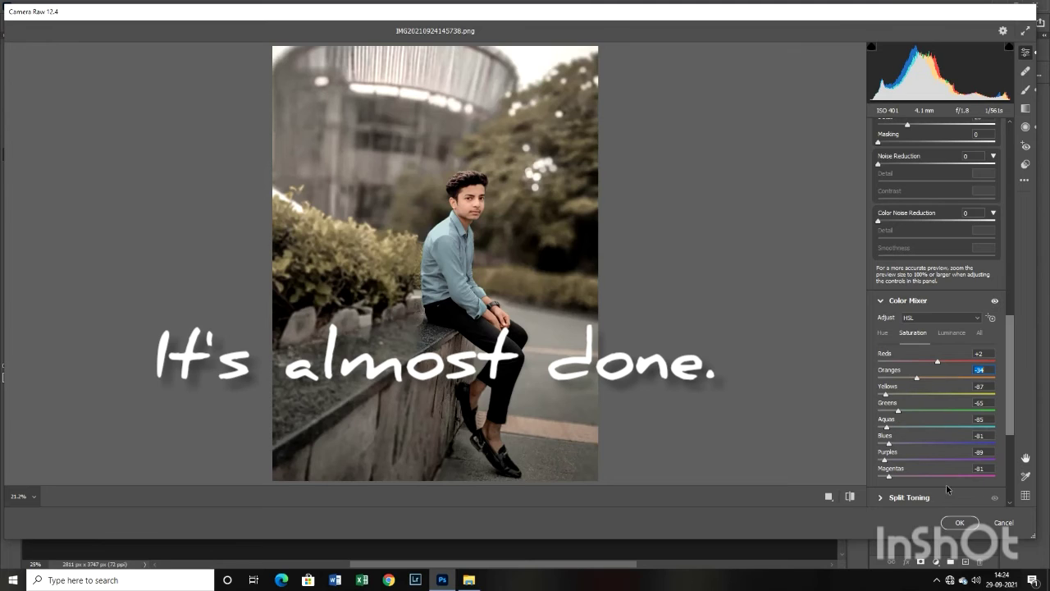
pyautogui.click(959, 522)
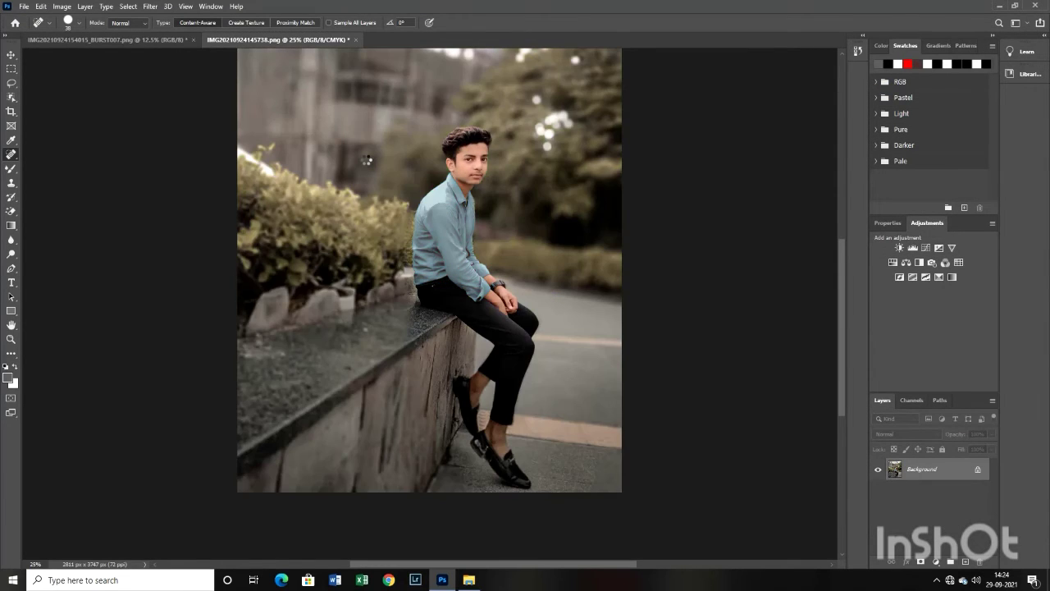
# - Place the orange lens flare PNG from File Explorer into the portrait document
pyautogui.scroll(-2, 366, 160)
pyautogui.scroll(2, 366, 160)
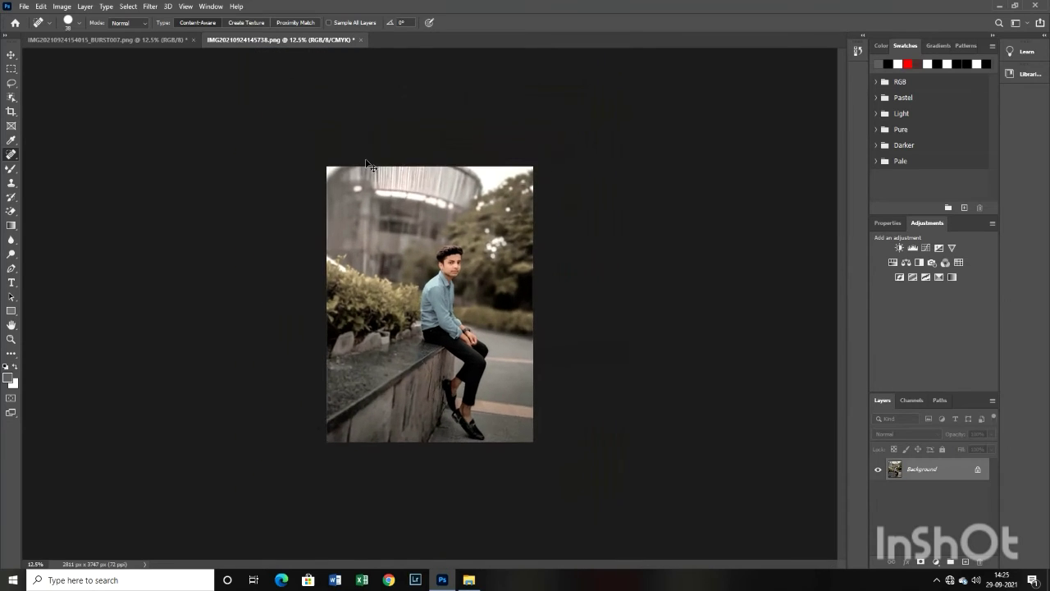
pyautogui.hotkey('ctrl', '-')
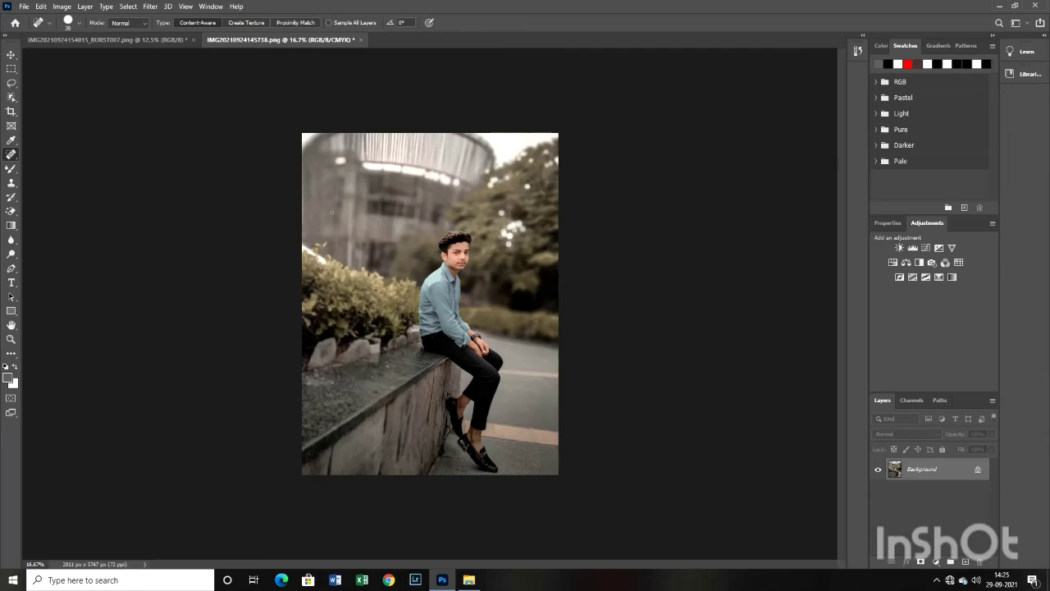
pyautogui.click(469, 580)
pyautogui.moveTo(779, 90); pyautogui.dragTo(433, 375)
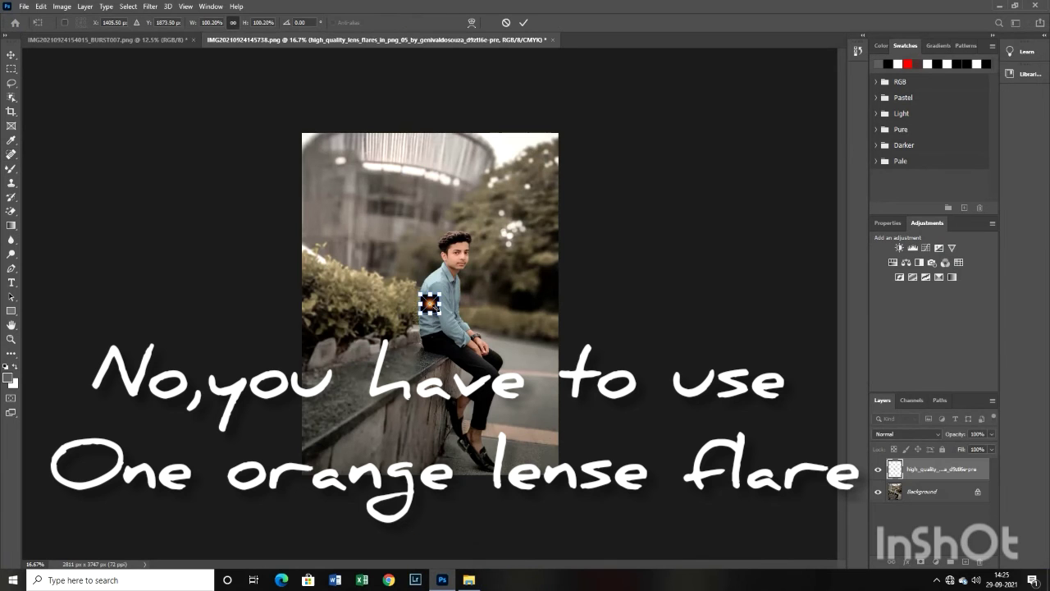
# - Scale the placed lens flare to about 903% and position its glow just above the man's head
pyautogui.moveTo(440, 304); pyautogui.dragTo(584, 410)
pyautogui.moveTo(491, 295); pyautogui.dragTo(392, 226)
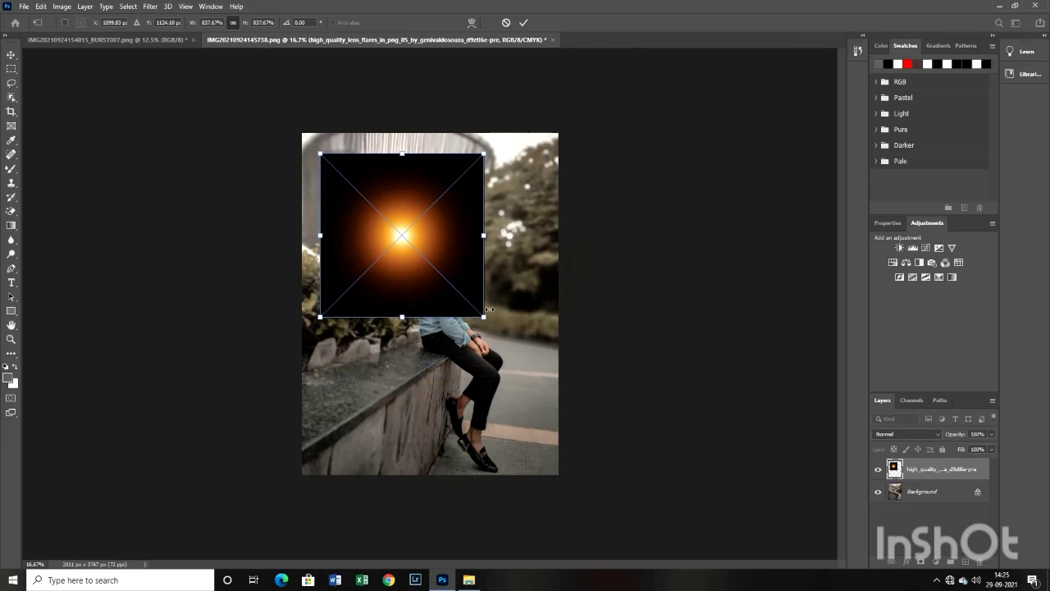
pyautogui.moveTo(489, 309); pyautogui.dragTo(496, 327)
pyautogui.moveTo(444, 282); pyautogui.dragTo(426, 215)
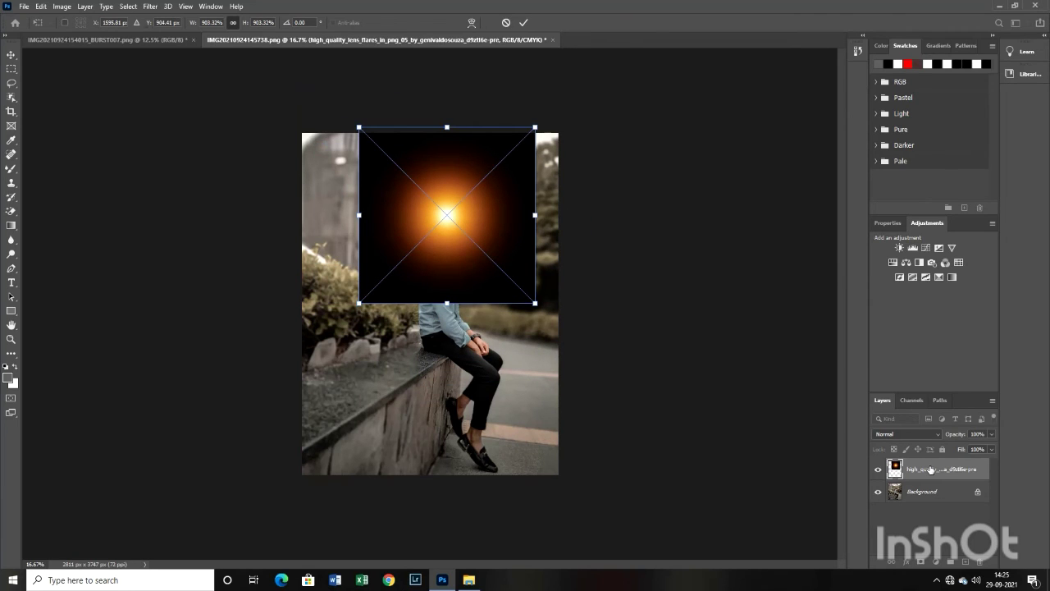
# - Commit the flare's placement and set its layer to Screen blend mode with 81% opacity in the blending options
pyautogui.click(931, 469)
pyautogui.rightClick(934, 469)
pyautogui.click(912, 9)
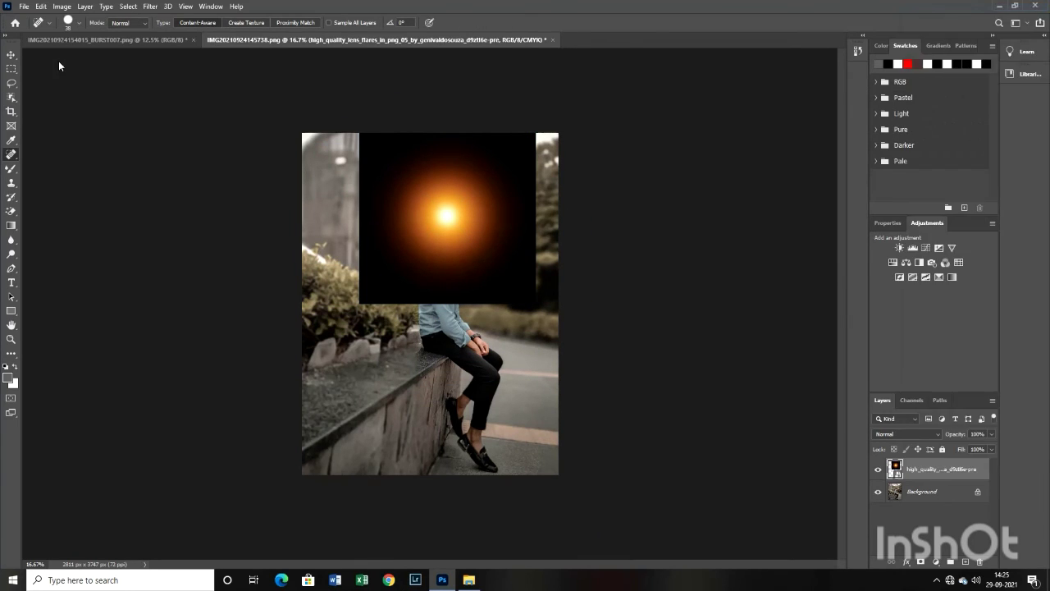
pyautogui.click(763, 168)
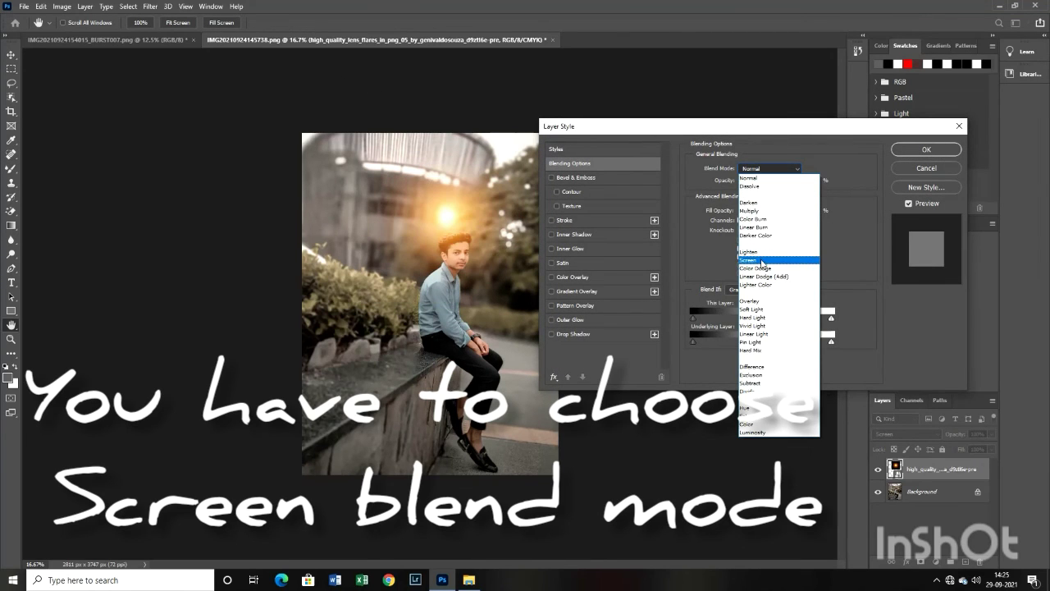
pyautogui.click(763, 259)
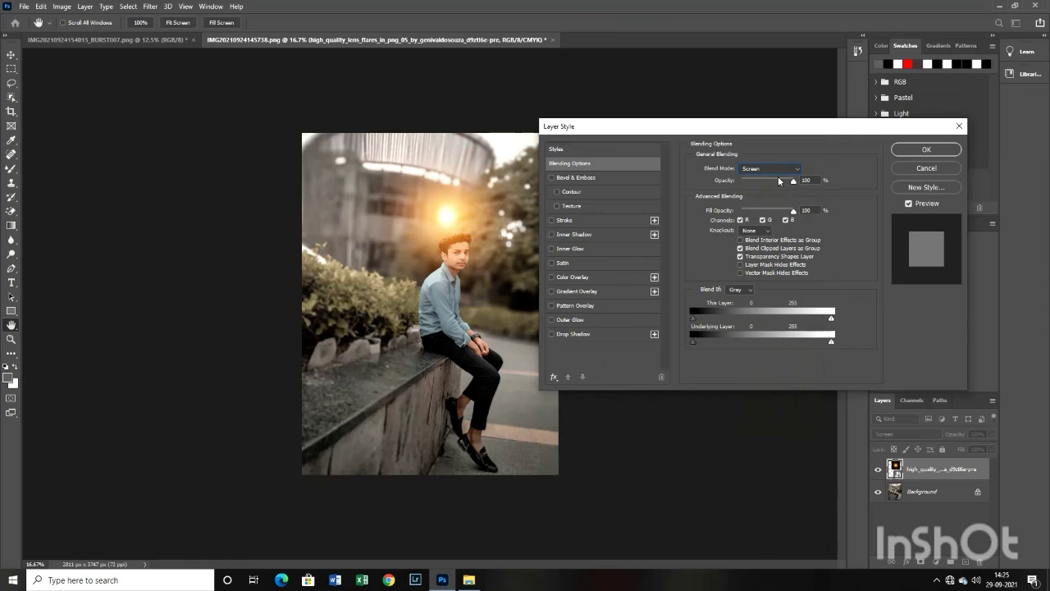
pyautogui.moveTo(781, 178); pyautogui.dragTo(778, 179)
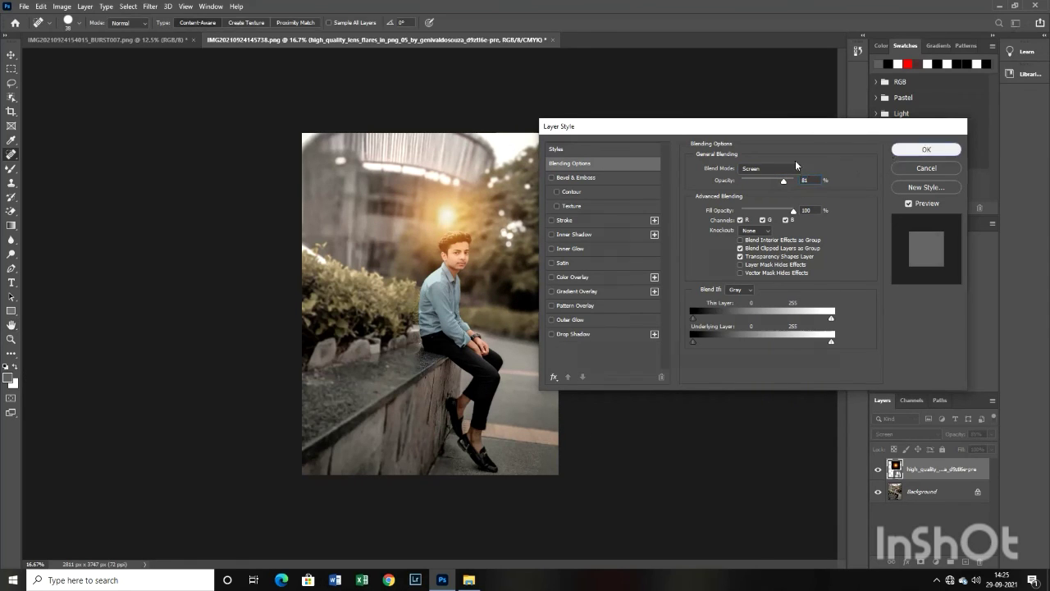
pyautogui.click(927, 150)
# - Enlarge the lens flare to about 1721% and centre it just above the photo's top edge so its glow falls over the building
pyautogui.hotkey('ctrl', 't')
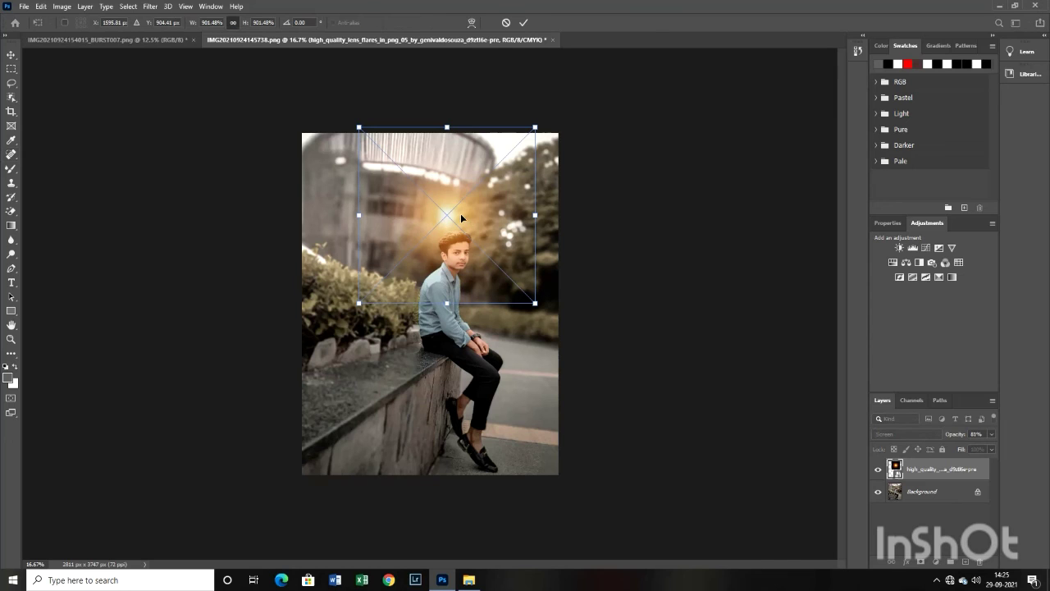
pyautogui.moveTo(465, 203); pyautogui.dragTo(429, 115)
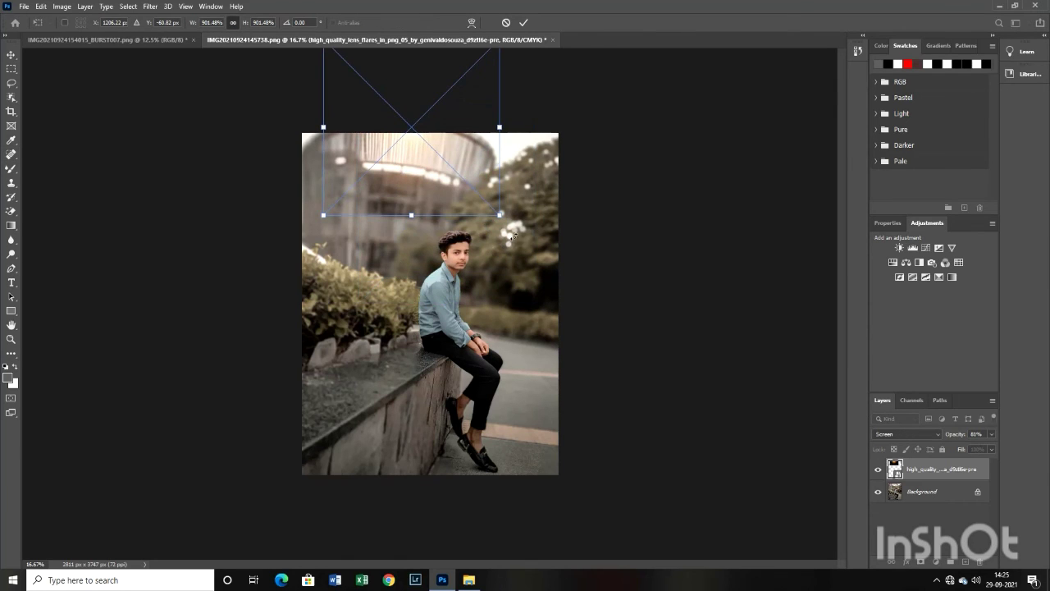
pyautogui.moveTo(501, 215); pyautogui.dragTo(626, 290)
pyautogui.moveTo(527, 239); pyautogui.dragTo(453, 179)
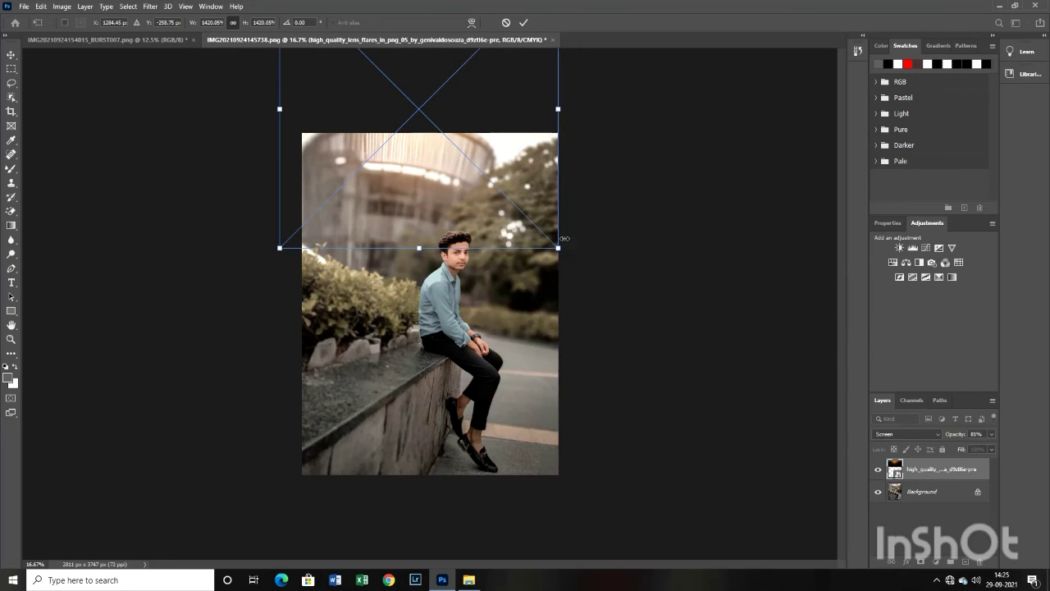
pyautogui.moveTo(557, 247); pyautogui.dragTo(670, 306)
pyautogui.moveTo(550, 229); pyautogui.dragTo(519, 177)
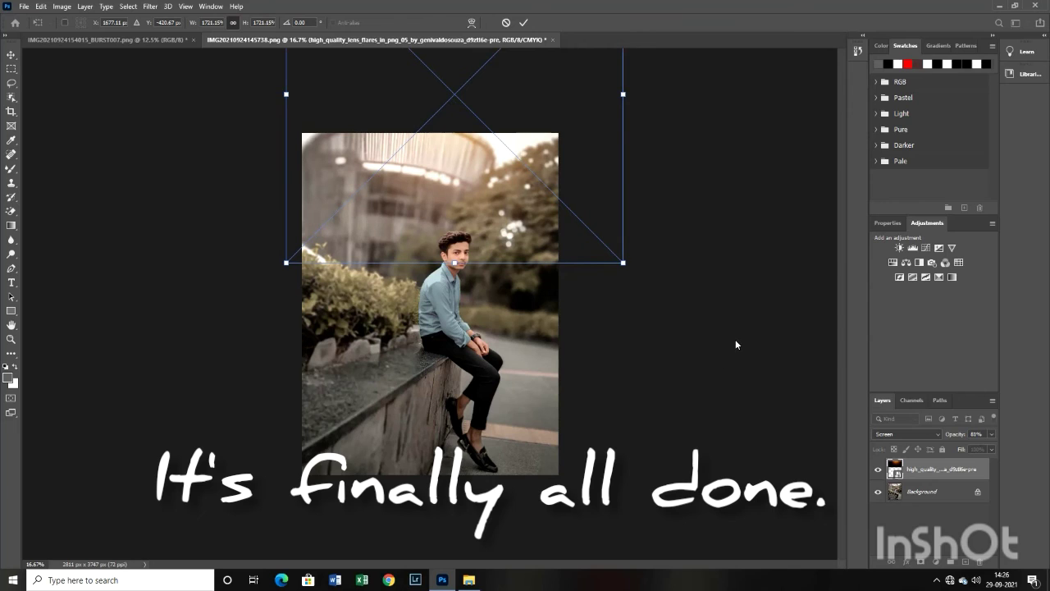
pyautogui.press('Return')
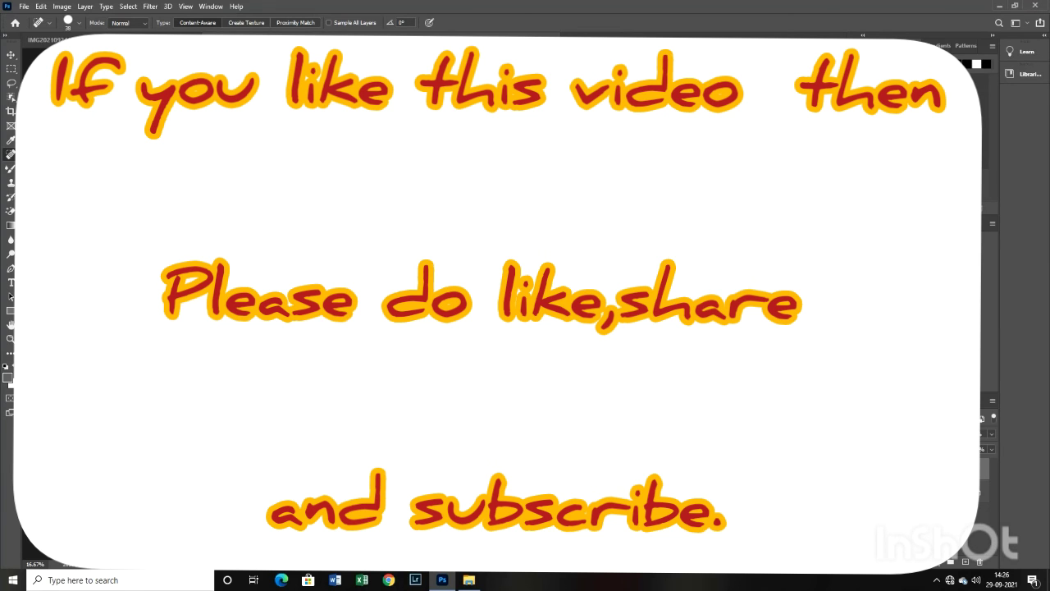